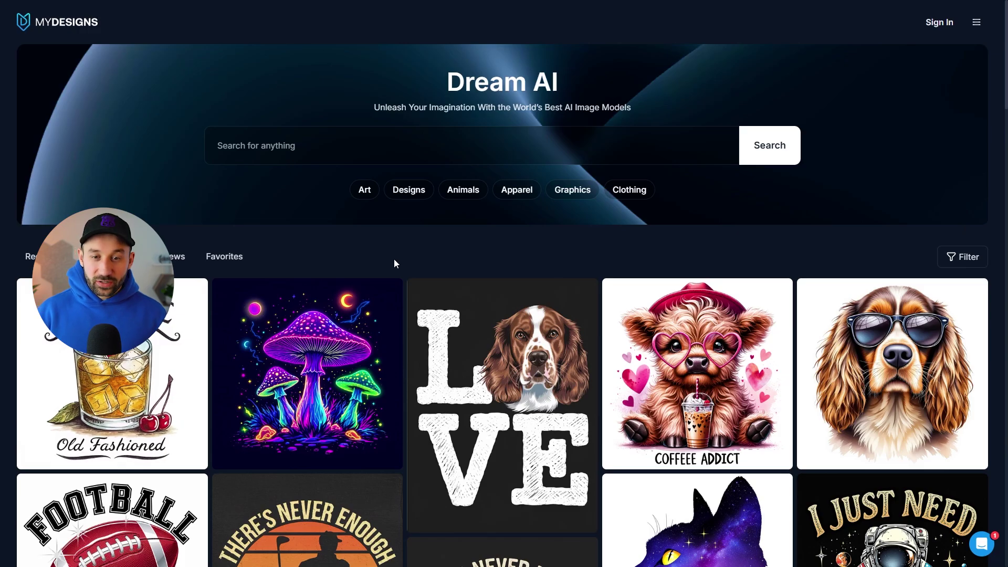
pyautogui.scroll(-2, 393, 262)
pyautogui.scroll(1, 480, 219)
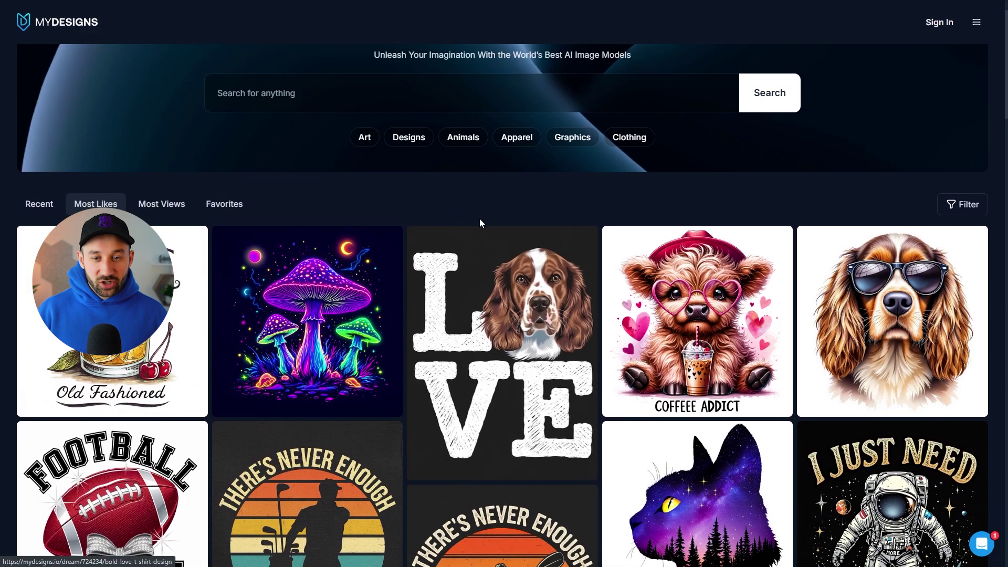
pyautogui.scroll(-10, 525, 252)
pyautogui.scroll(-8, 544, 278)
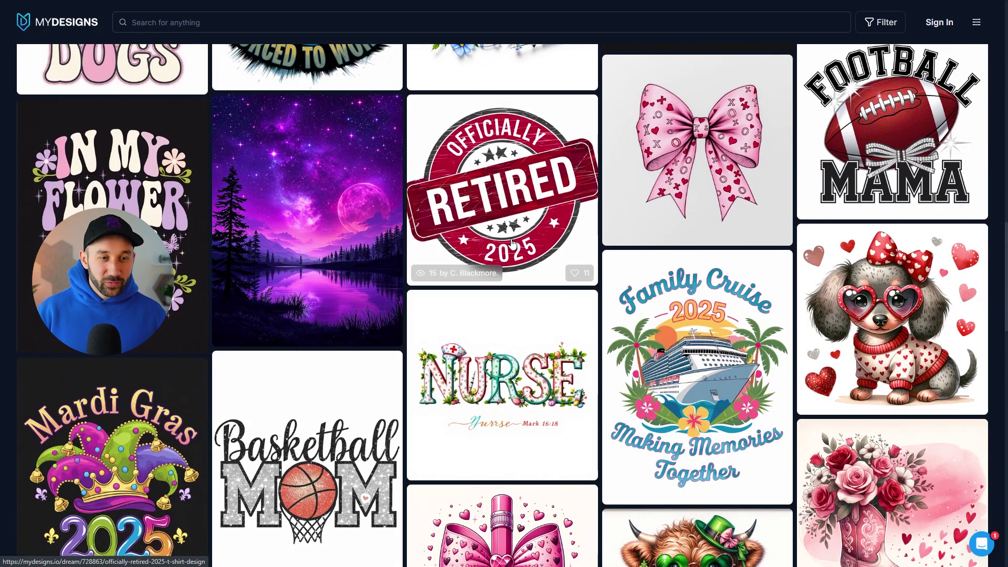
pyautogui.scroll(-3, 513, 247)
pyautogui.scroll(-10, 510, 271)
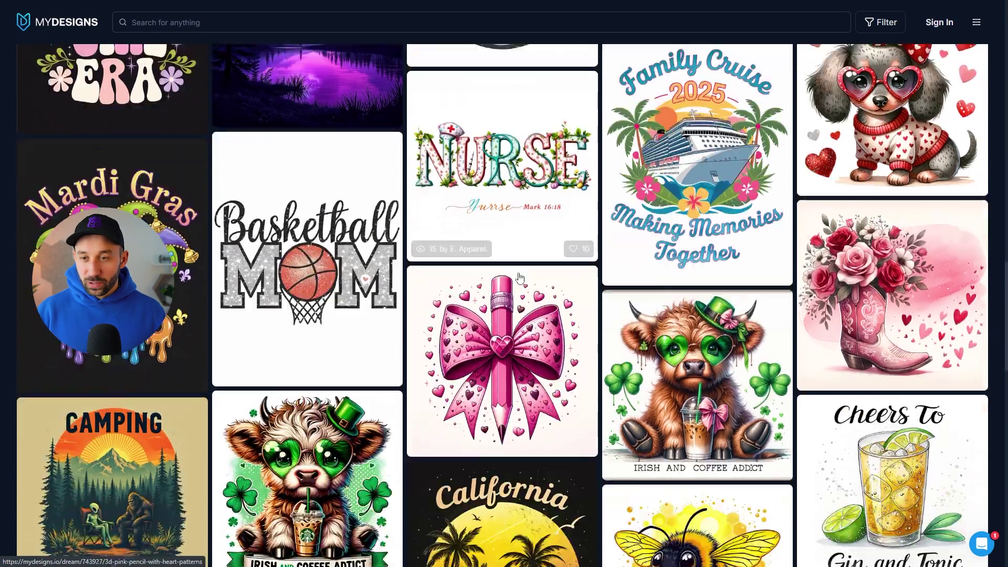
pyautogui.scroll(-5, 804, 342)
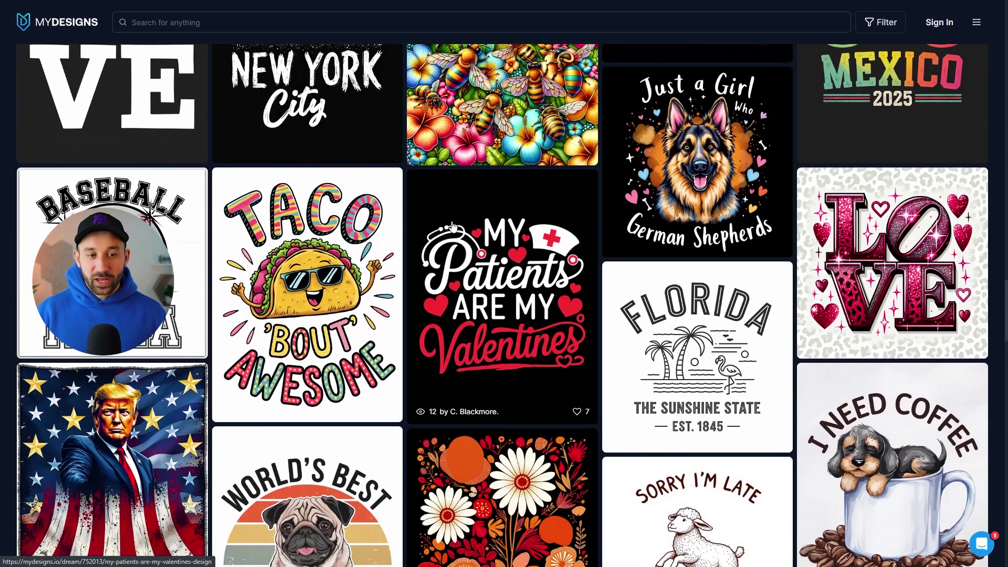
pyautogui.scroll(-4, 596, 377)
pyautogui.scroll(6, 738, 420)
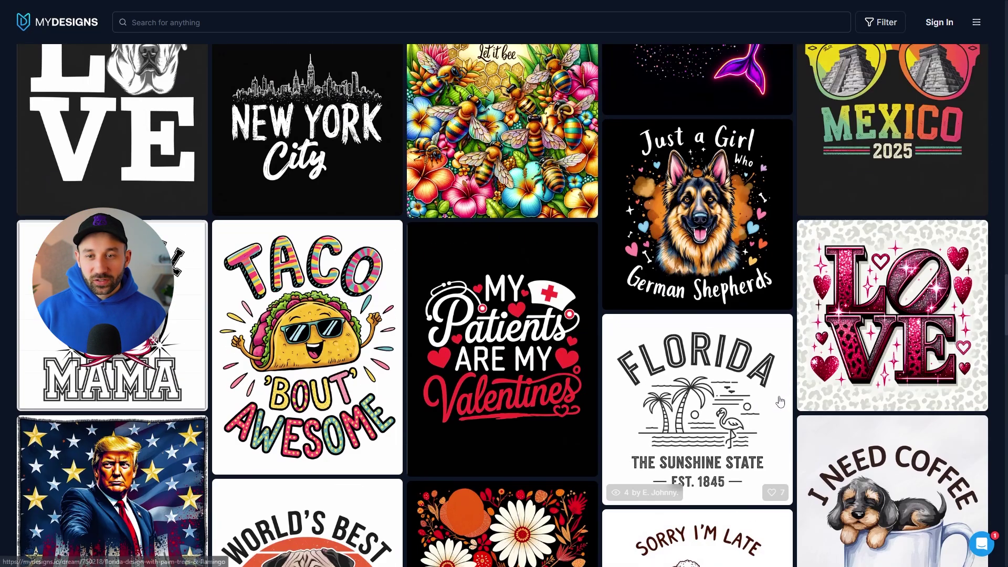
pyautogui.scroll(4, 738, 437)
pyautogui.click(738, 437)
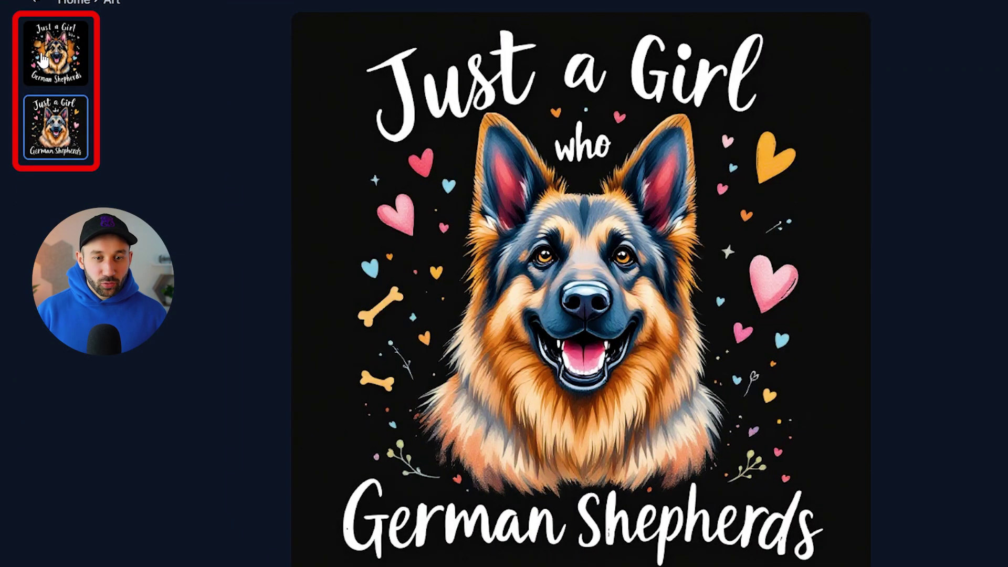
# Step: Switch between the German Shepherd design's two variants and scroll to its FLUX1.1 [pro] 1024×1024 details
pyautogui.click(43, 60)
pyautogui.click(41, 129)
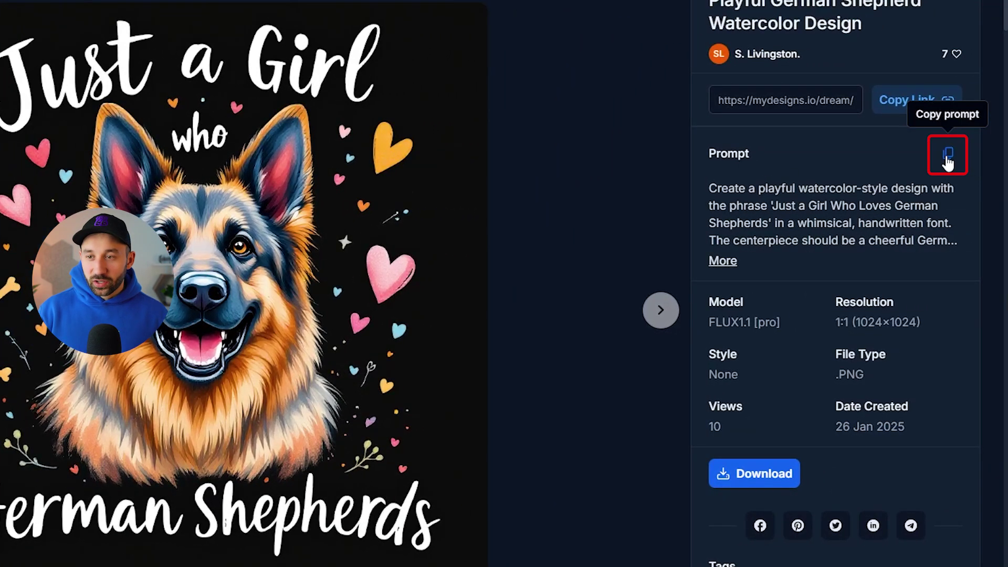
pyautogui.scroll(-2, 876, 260)
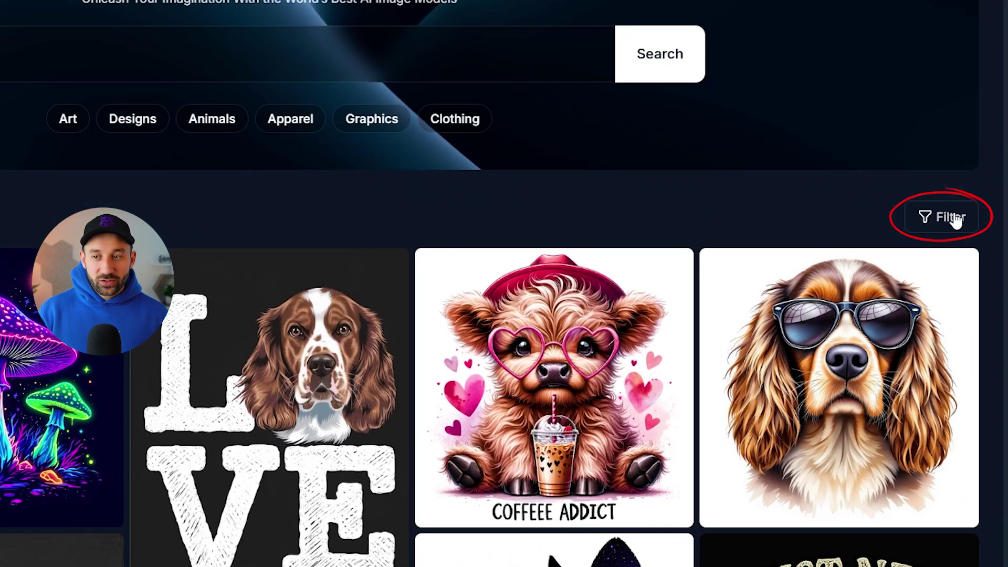
# Step: Filter the gallery to DALL-E 3 images and browse the highland cow, cactus and puppy results
pyautogui.click(935, 224)
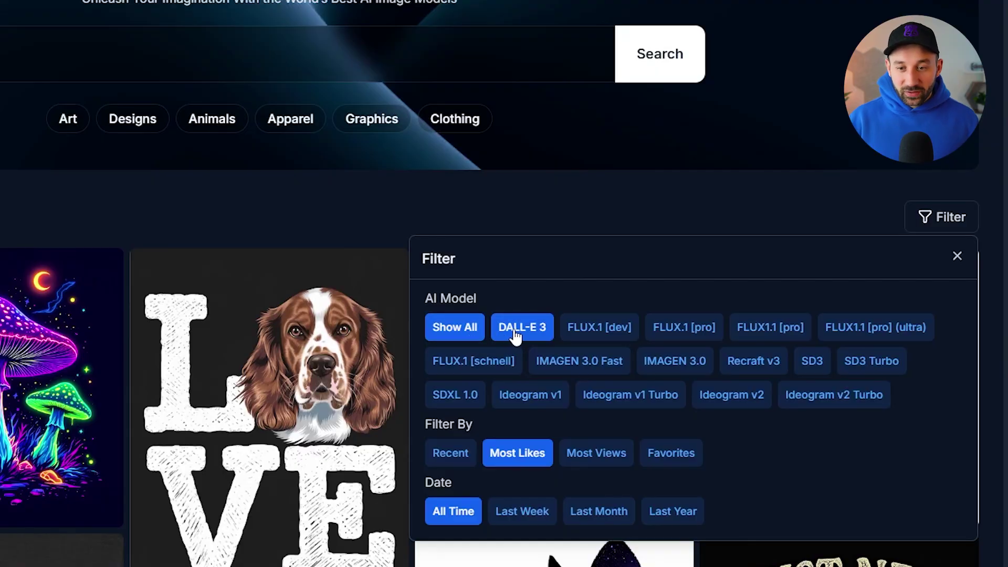
pyautogui.click(539, 332)
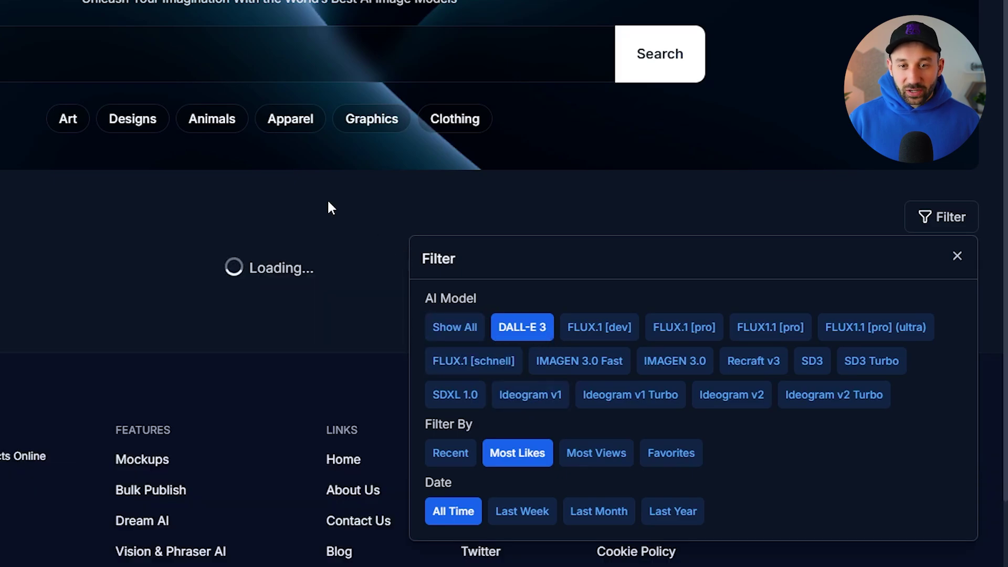
pyautogui.click(326, 204)
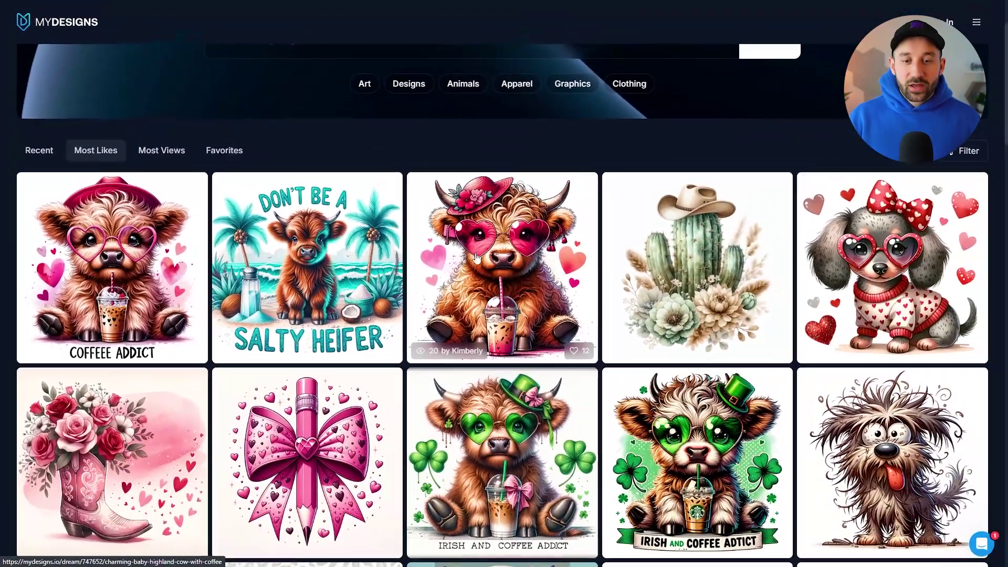
pyautogui.scroll(-9, 476, 257)
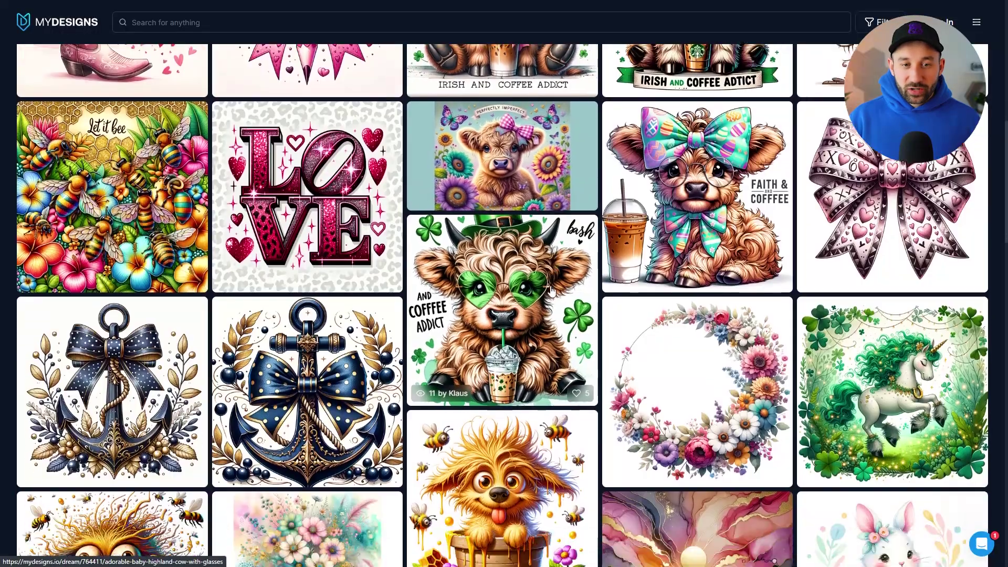
pyautogui.scroll(-9, 551, 290)
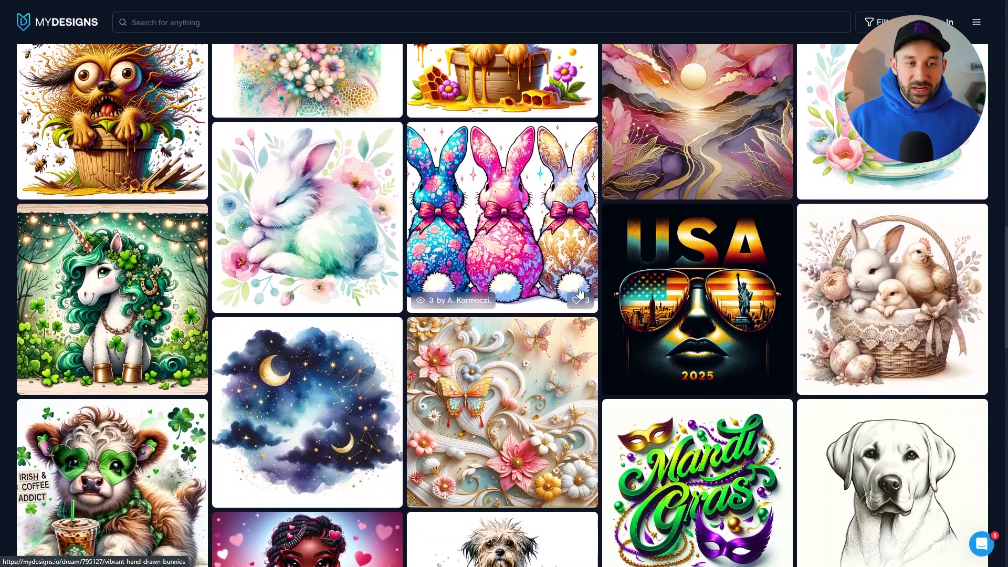
pyautogui.scroll(-3, 579, 292)
pyautogui.scroll(-2, 164, 261)
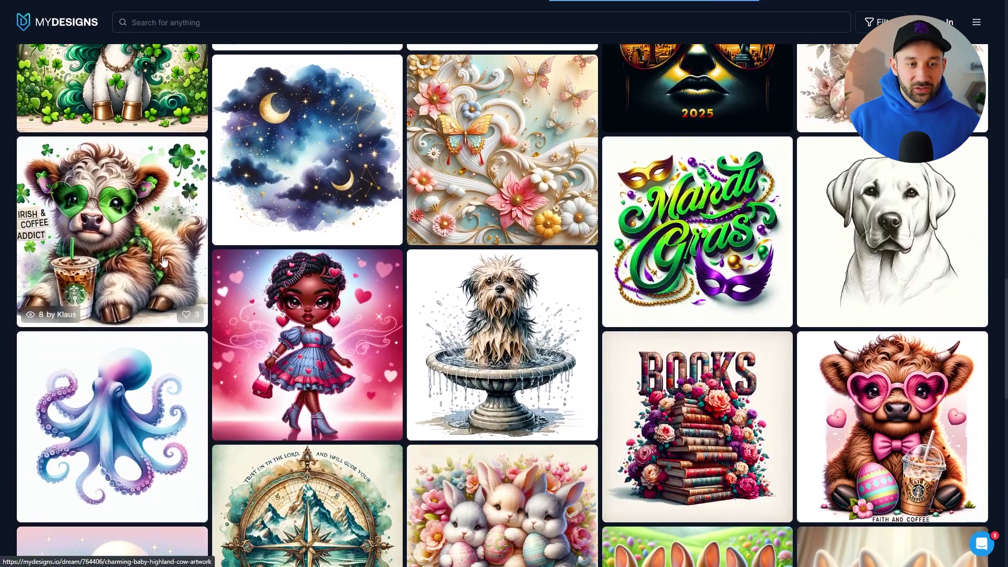
pyautogui.scroll(-2, 361, 310)
pyautogui.scroll(-9, 361, 309)
pyautogui.scroll(6, 589, 372)
pyautogui.scroll(-6, 588, 372)
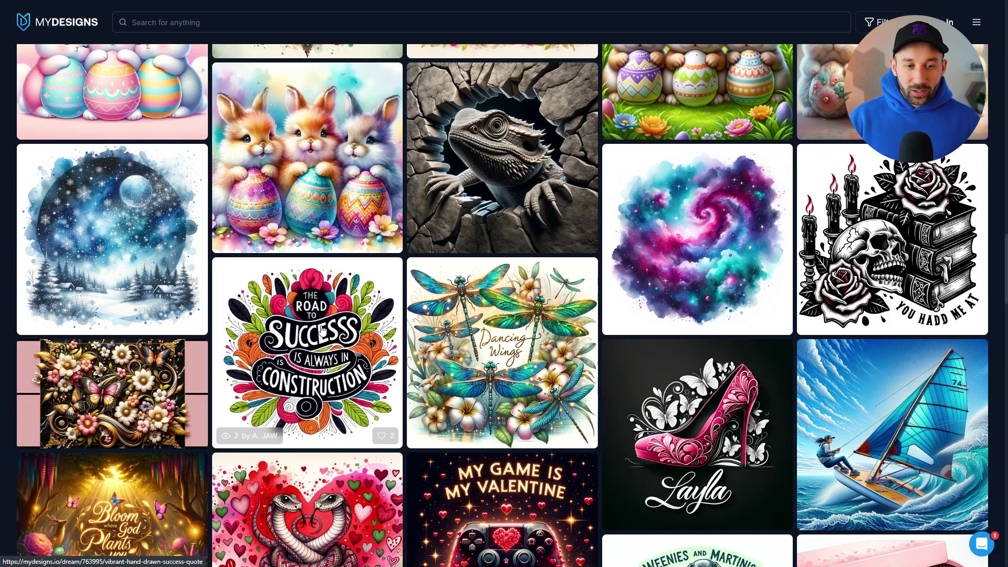
pyautogui.scroll(-4, 564, 336)
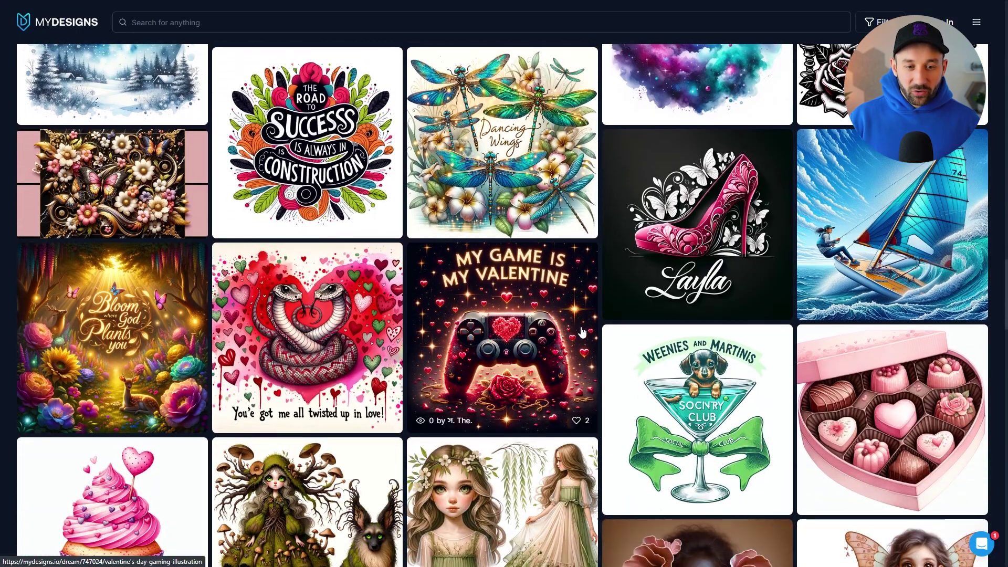
pyautogui.scroll(18, 581, 332)
pyautogui.scroll(15, 592, 321)
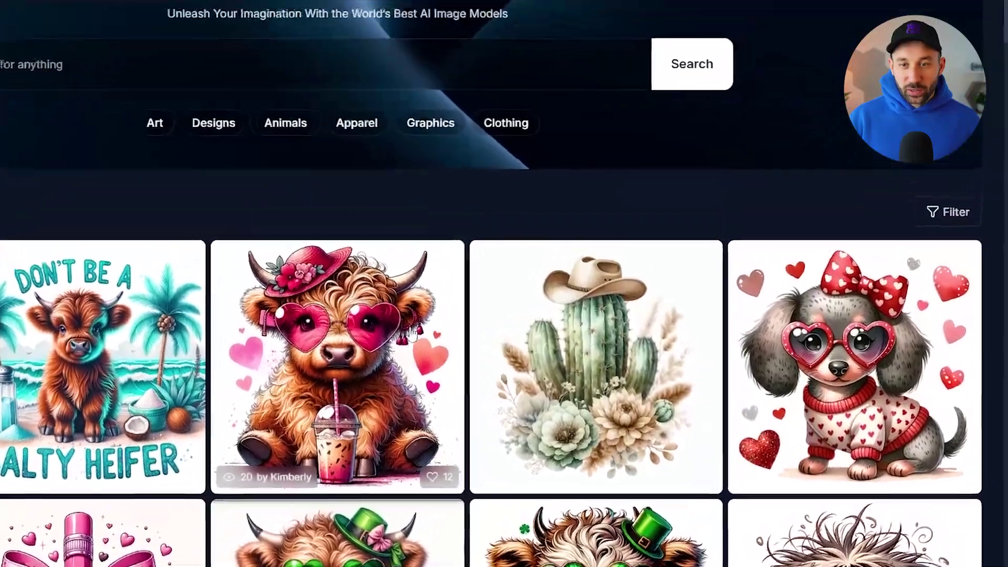
# Step: Filter the gallery to Ideogram v2, browse the Daylight sunset tees, then switch to Recraft v3
pyautogui.click(945, 222)
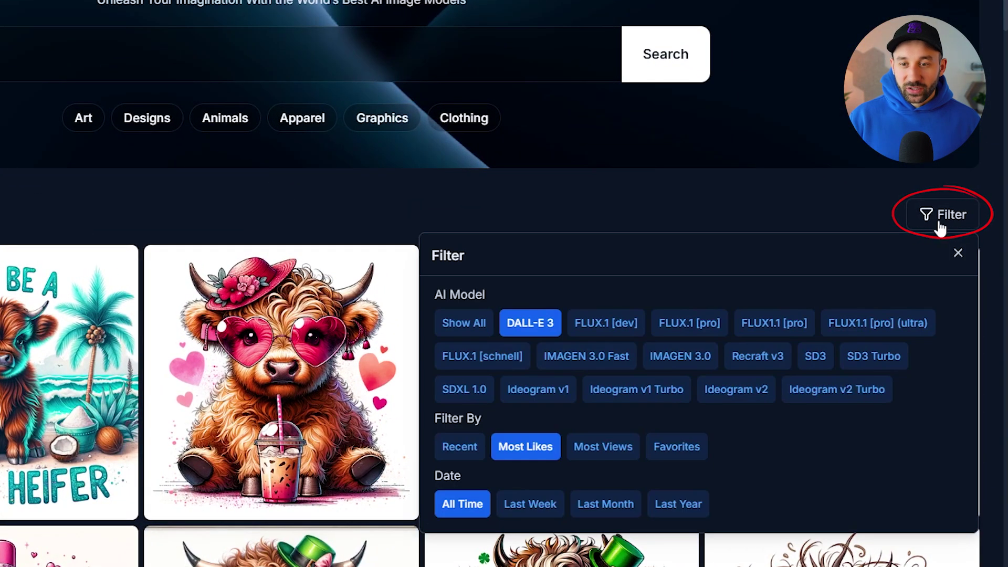
pyautogui.click(737, 390)
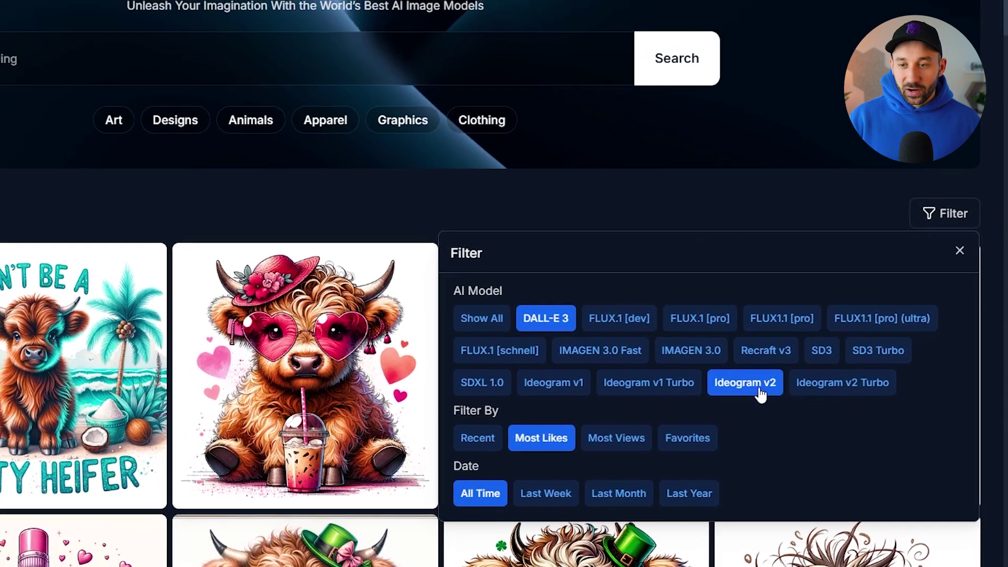
pyautogui.click(308, 206)
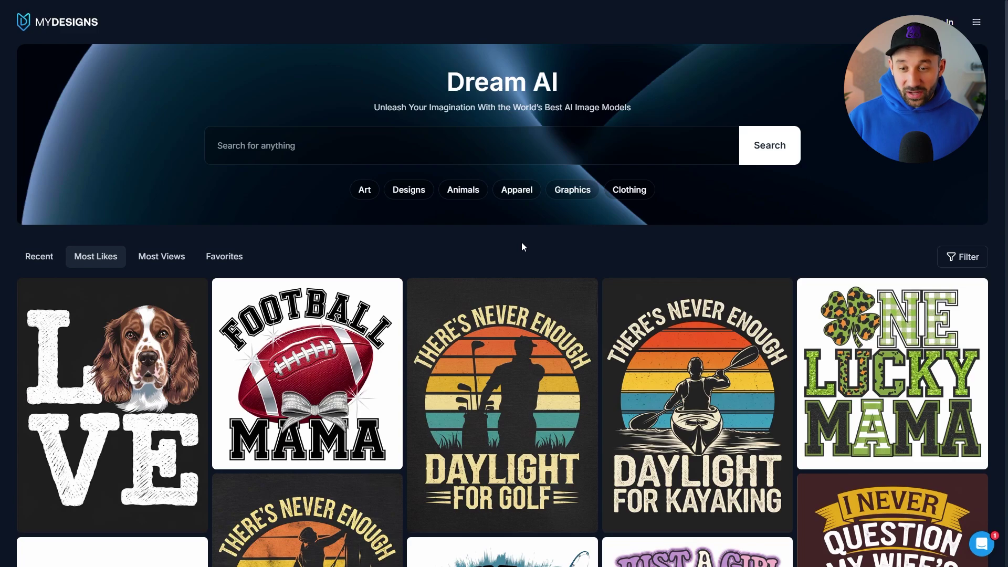
pyautogui.scroll(-4, 521, 242)
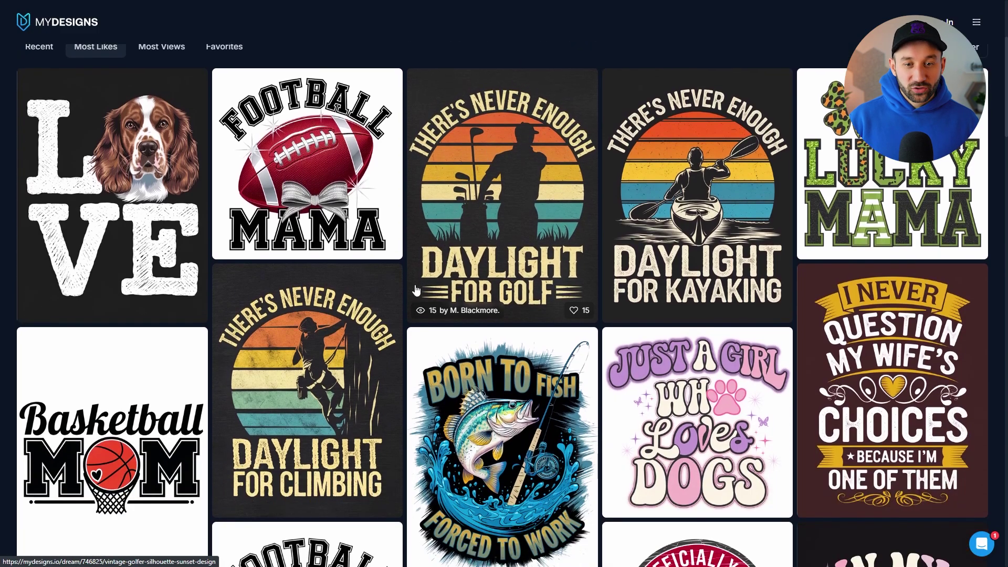
pyautogui.scroll(-3, 415, 289)
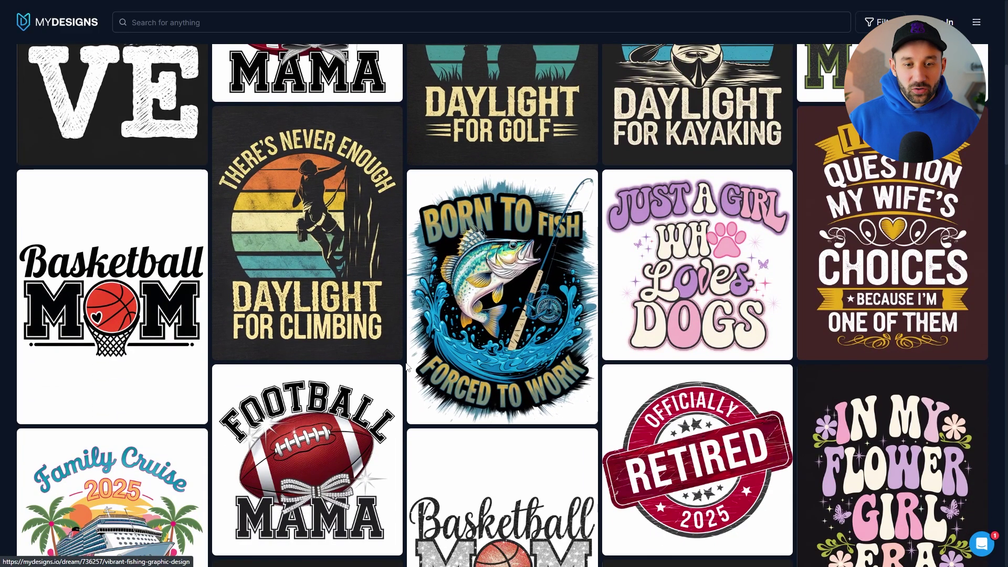
pyautogui.scroll(-2, 408, 366)
pyautogui.scroll(-6, 407, 366)
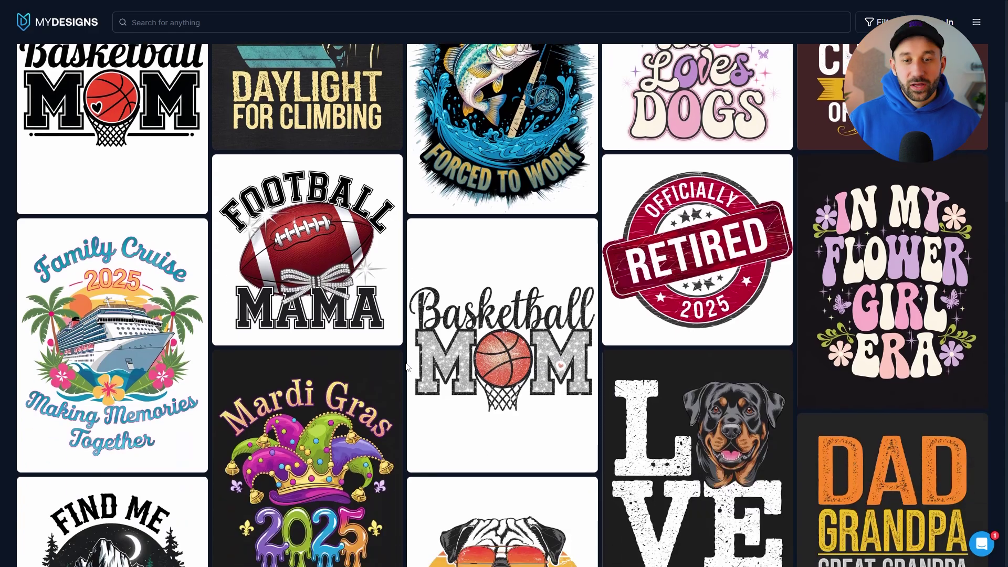
pyautogui.scroll(-6, 407, 366)
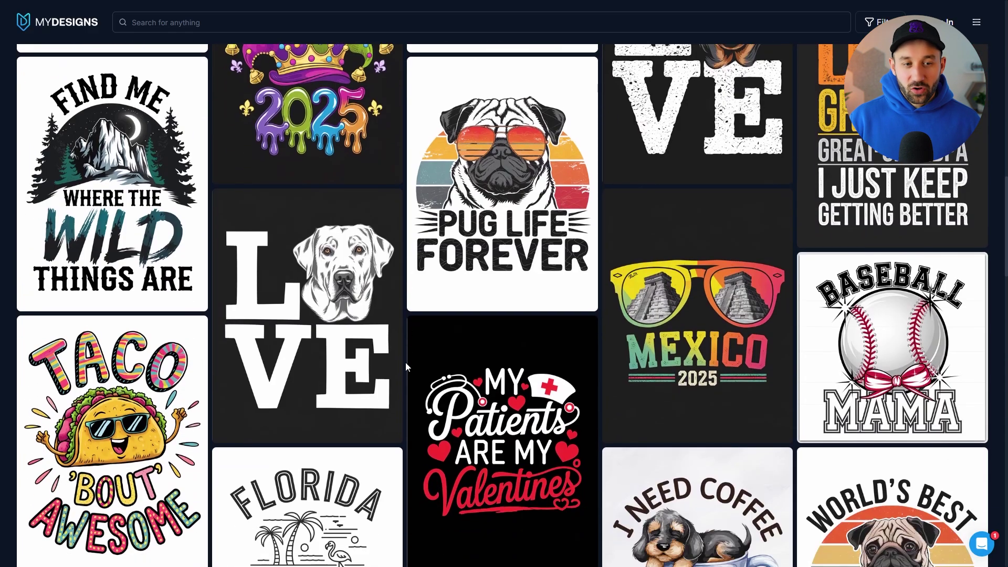
pyautogui.scroll(-4, 408, 366)
pyautogui.scroll(-5, 405, 362)
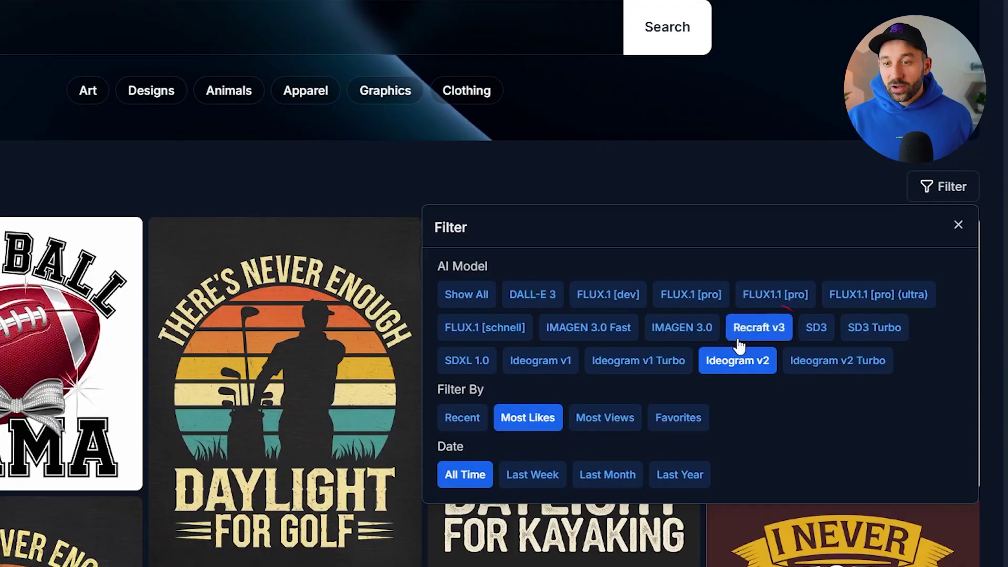
pyautogui.click(766, 341)
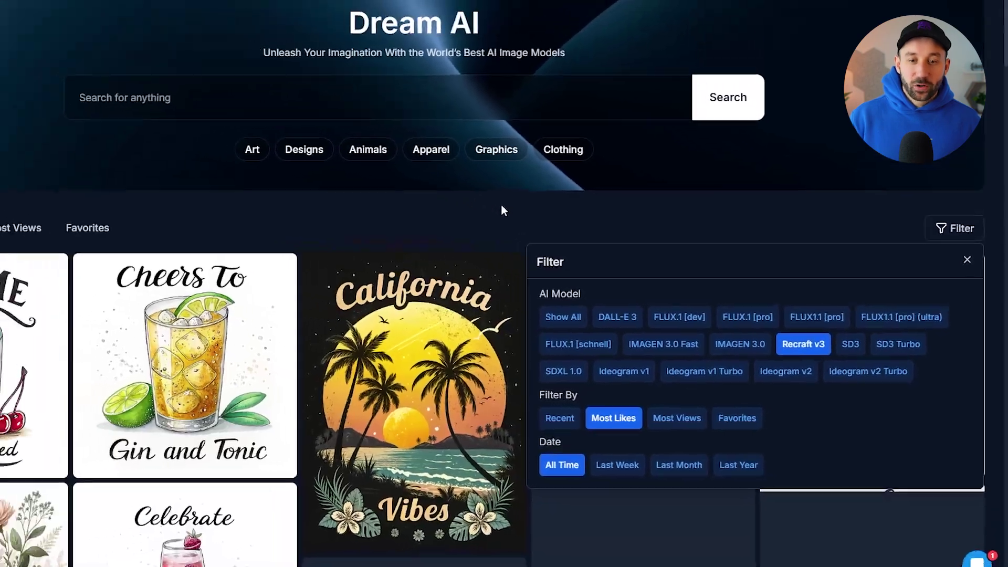
# Step: Close the filter panel and browse the Recraft v3 results like Call Me Old Fashioned and Nurse
pyautogui.click(501, 210)
pyautogui.scroll(-7, 546, 258)
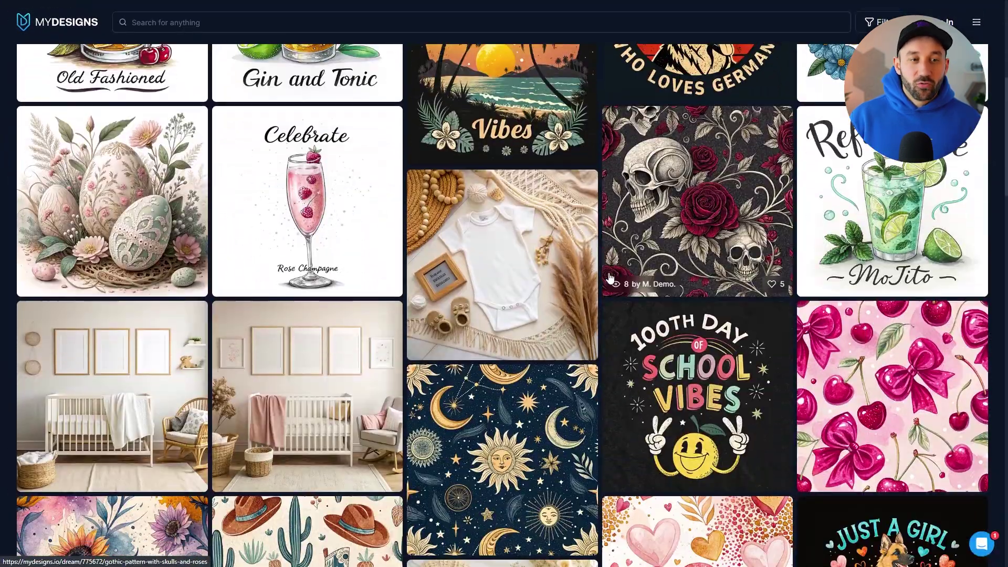
pyautogui.scroll(-15, 610, 277)
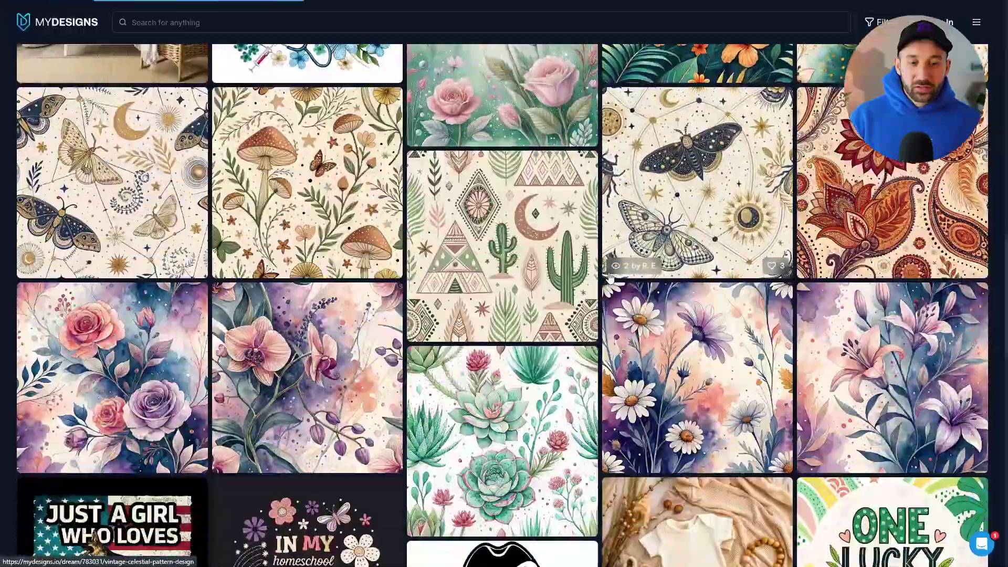
pyautogui.scroll(-8, 609, 277)
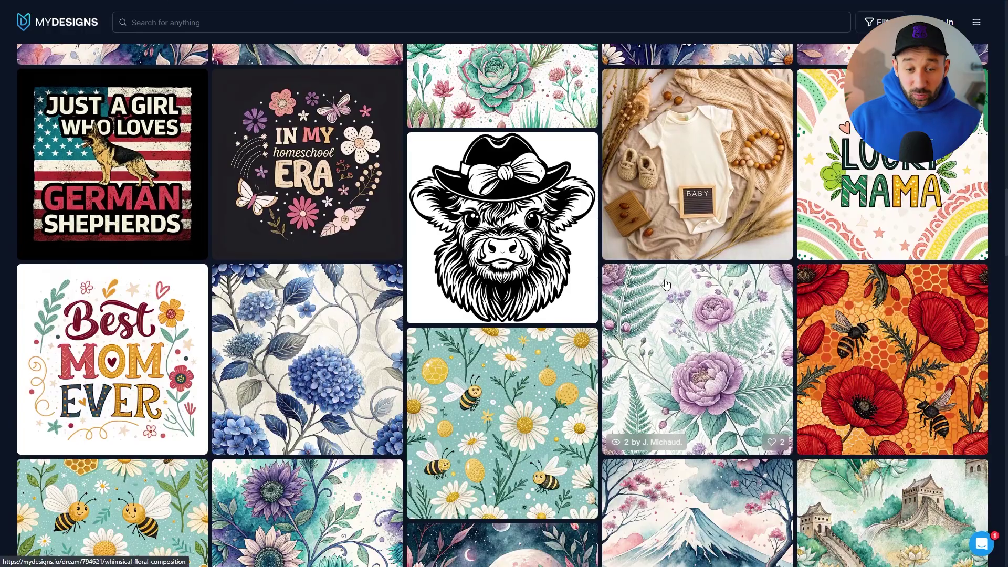
pyautogui.scroll(-8, 664, 283)
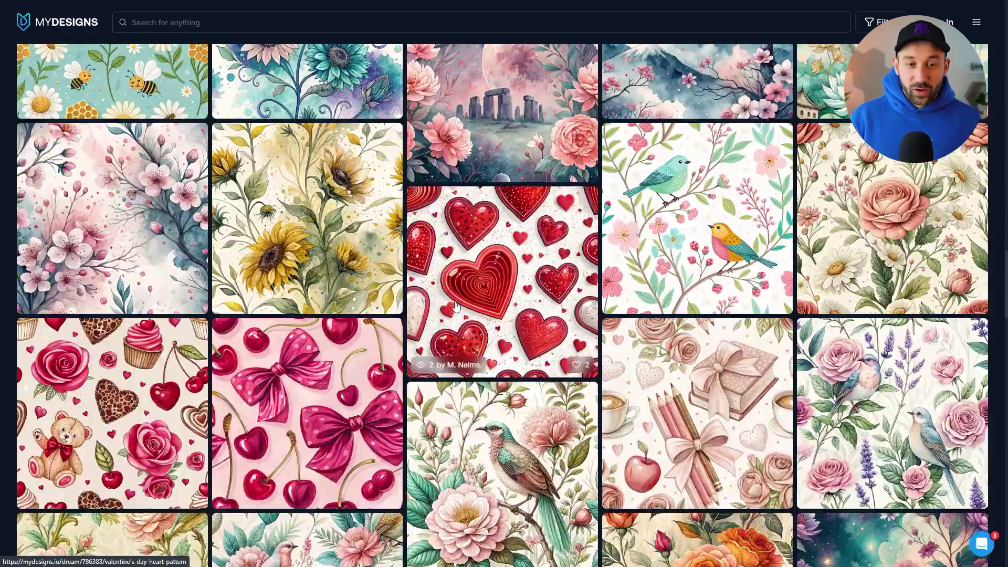
pyautogui.scroll(20, 608, 292)
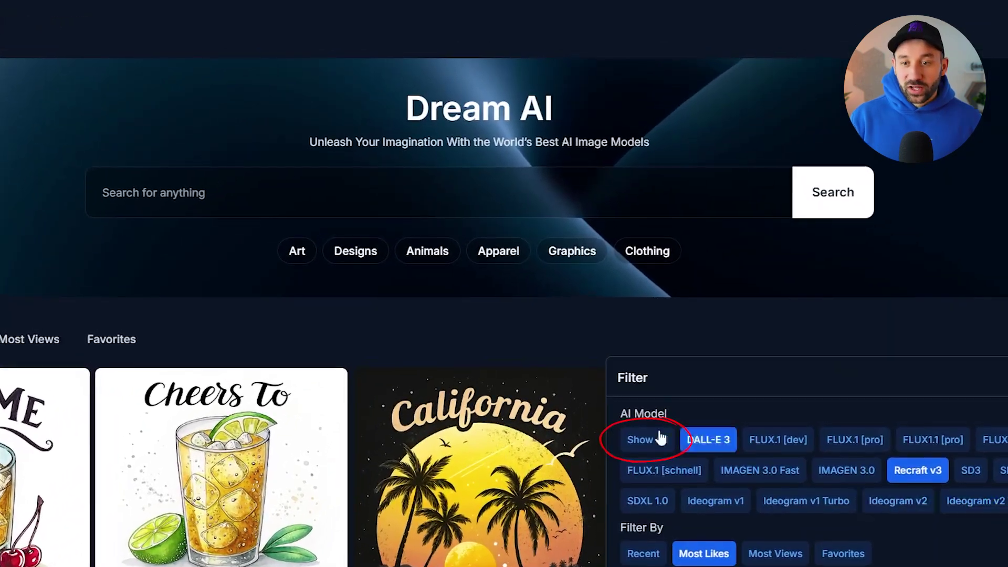
# Step: Show all AI models, search for 'sunset', and open the Daylight for Climbing design
pyautogui.click(649, 453)
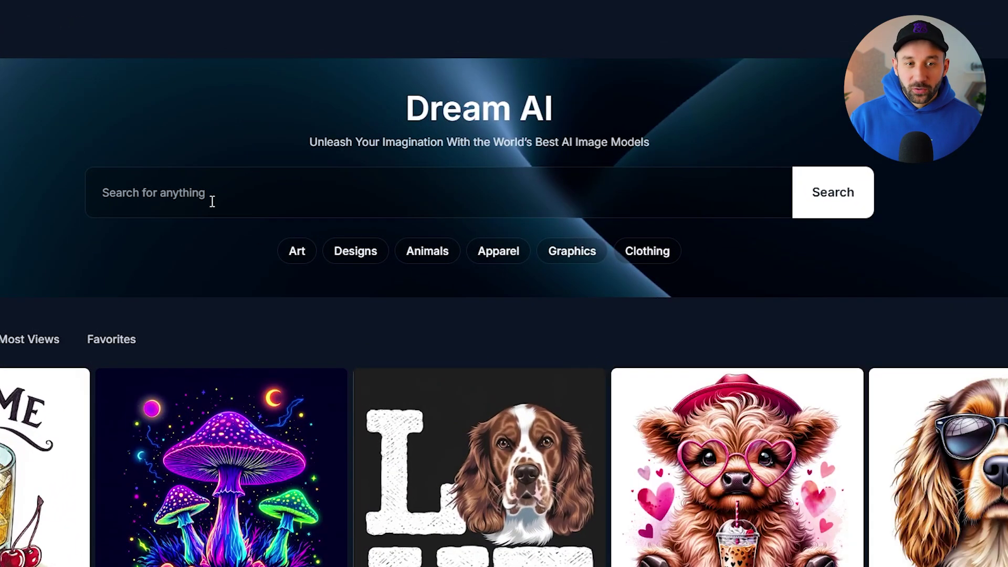
pyautogui.click(189, 186)
pyautogui.write('sunse')
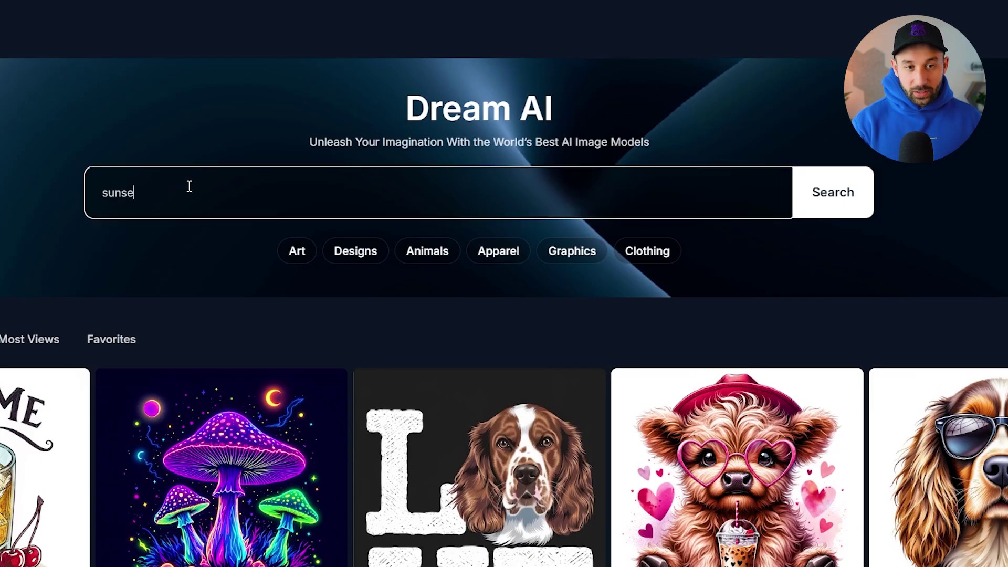
pyautogui.write('t')
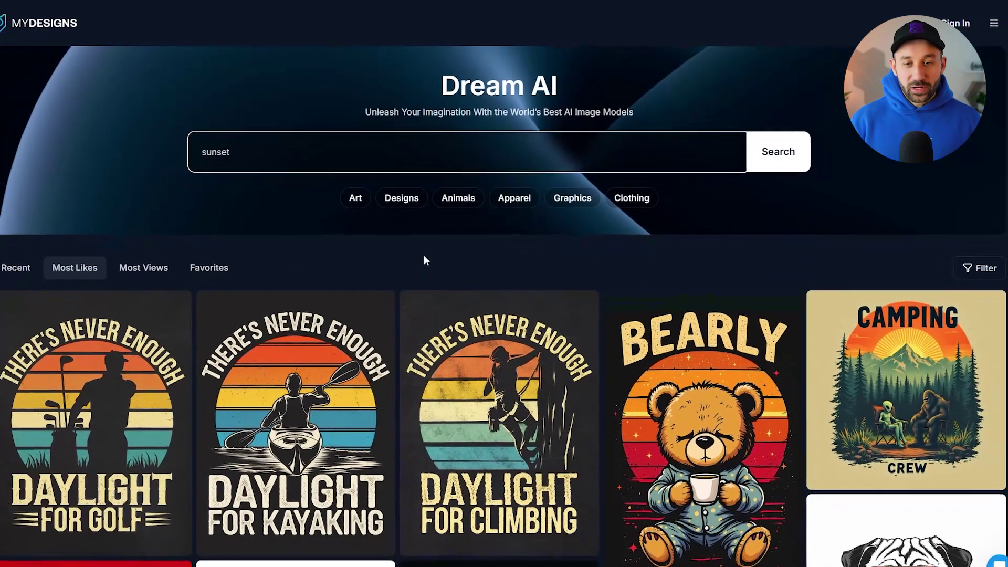
pyautogui.scroll(-2, 426, 254)
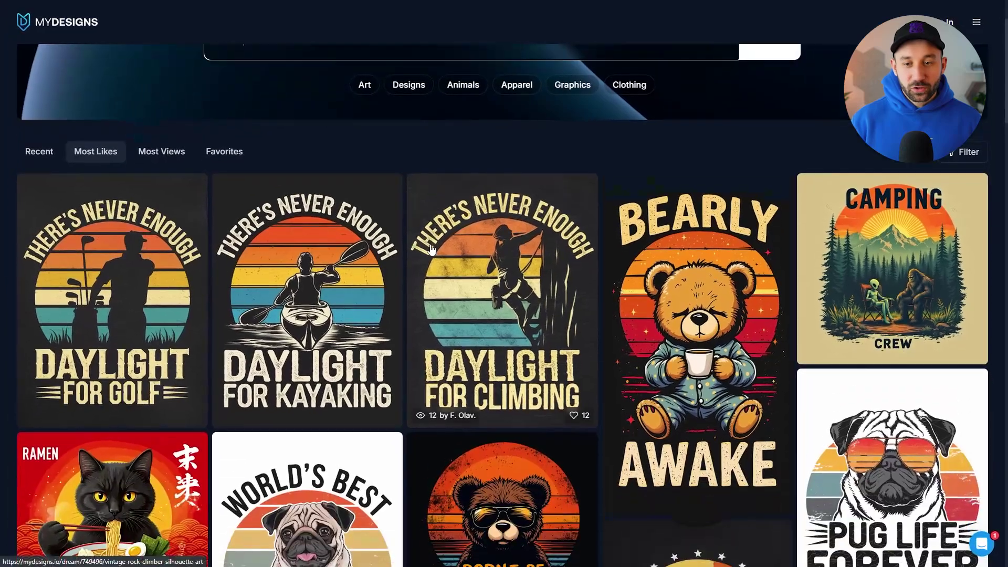
pyautogui.scroll(-2, 430, 248)
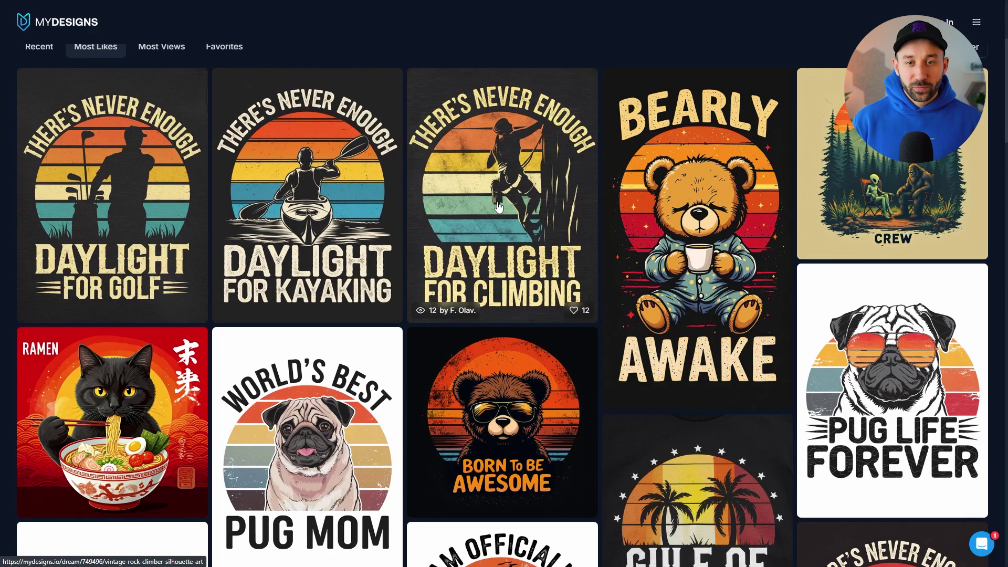
pyautogui.click(535, 215)
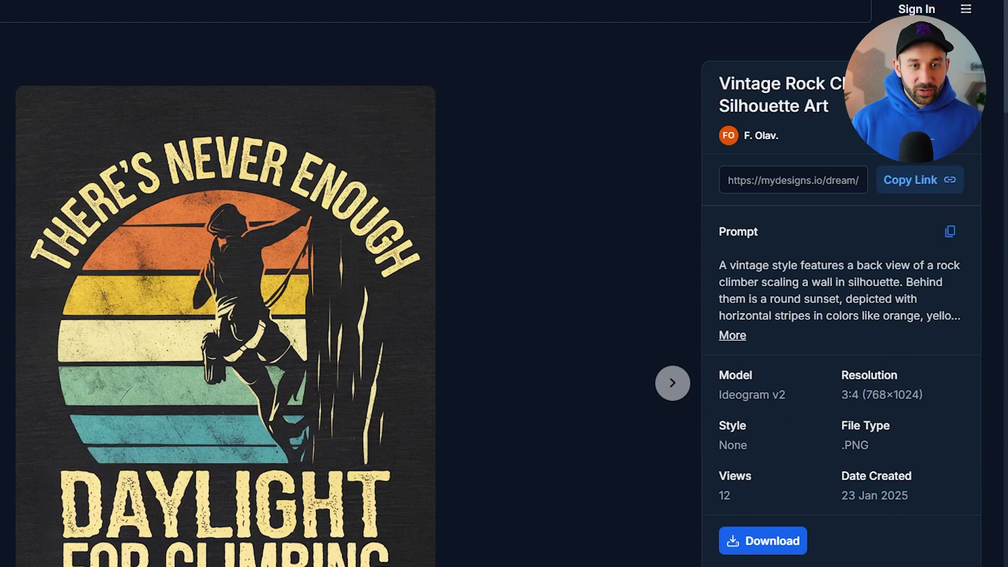
pyautogui.click(731, 336)
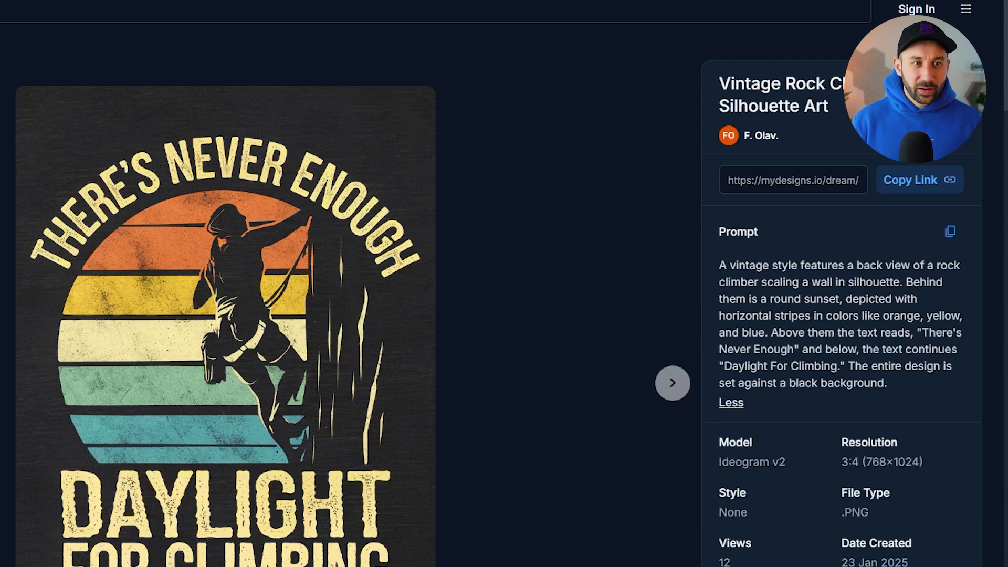
pyautogui.hotkey('alt', 'Left')
pyautogui.scroll(-2, 720, 203)
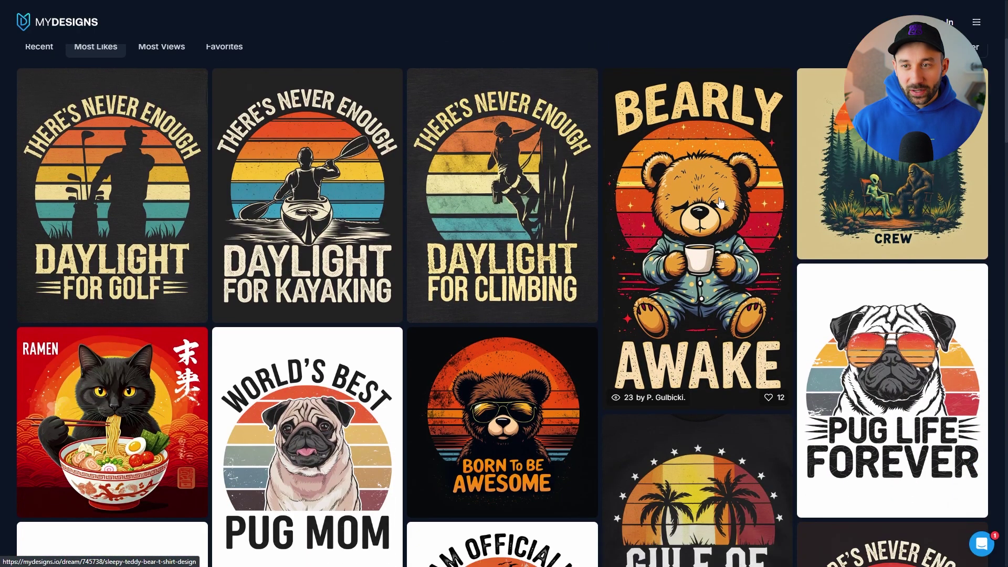
# Step: Open the Bearly Awake design's details page
pyautogui.click(721, 204)
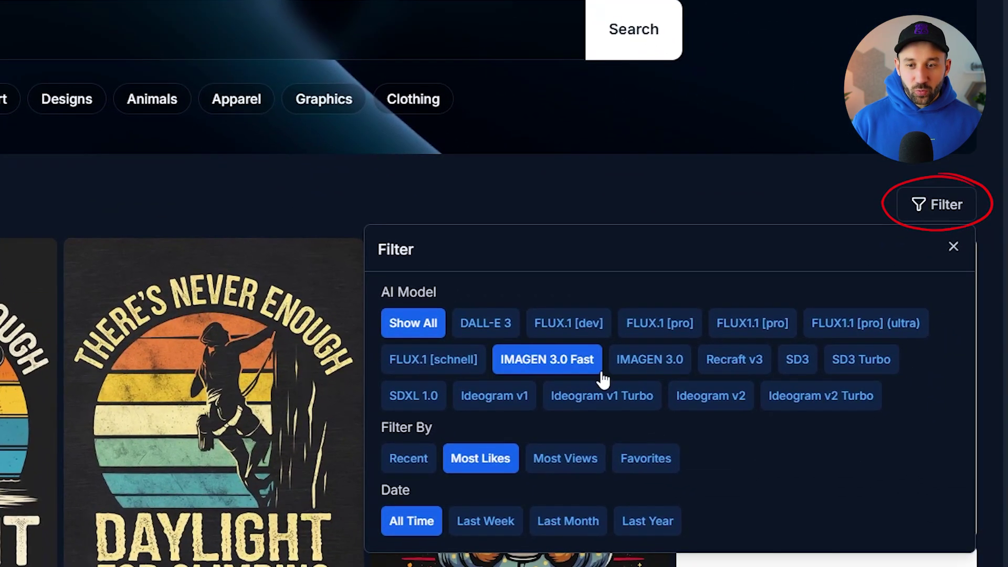
# Step: Limit the sunset results to DALL-E 3 and scroll through them
pyautogui.click(468, 333)
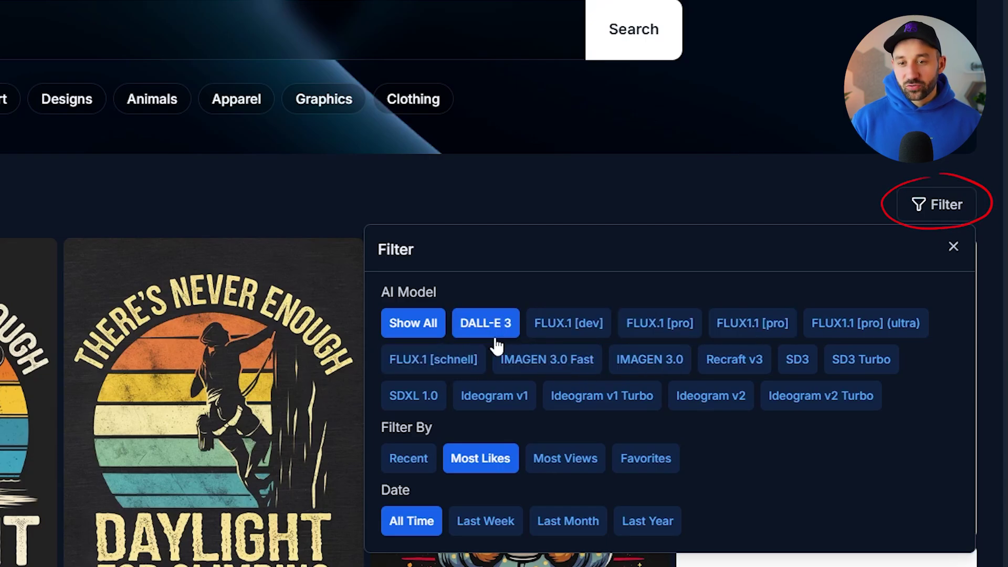
pyautogui.click(494, 335)
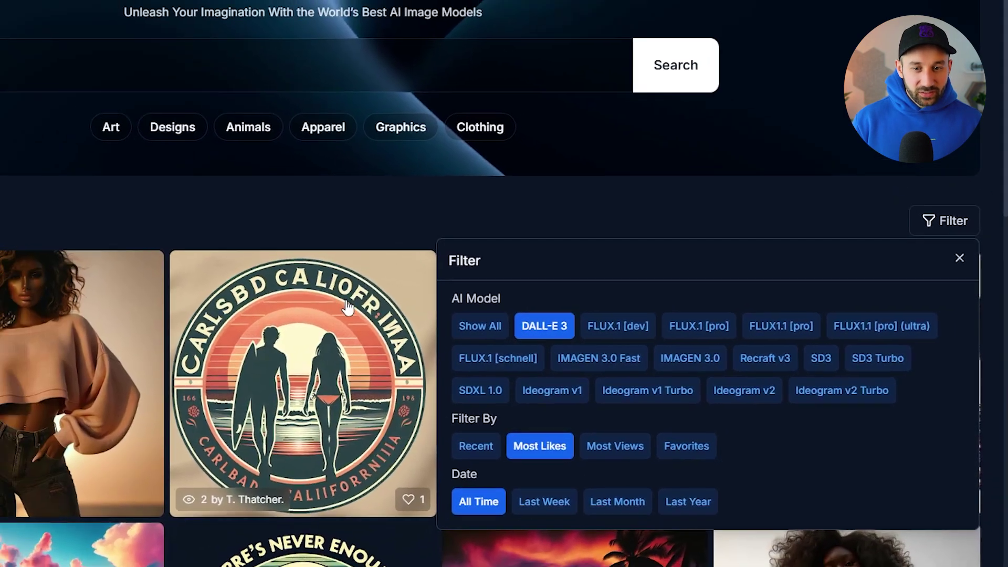
pyautogui.scroll(-5, 471, 315)
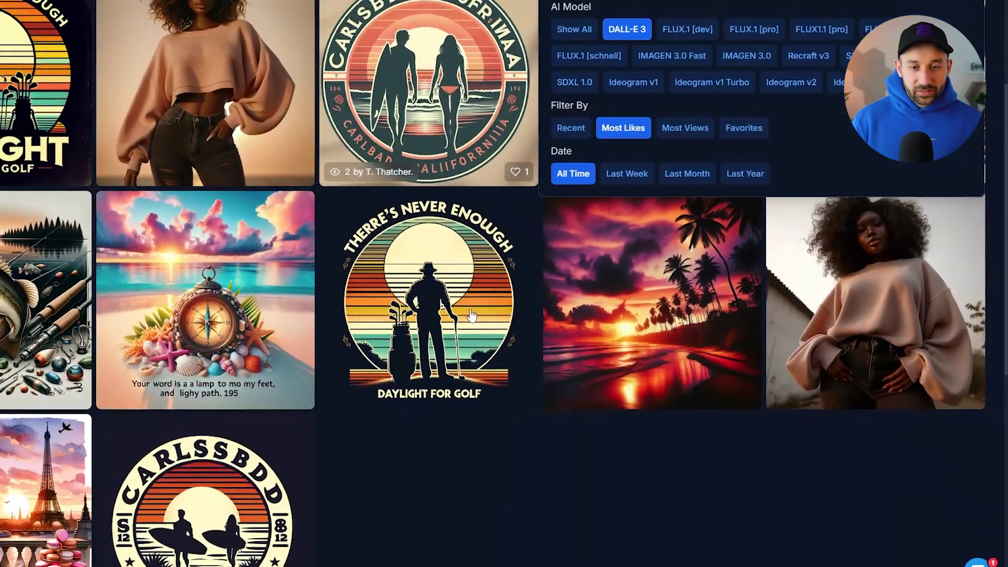
pyautogui.scroll(-4, 537, 319)
pyautogui.scroll(4, 335, 425)
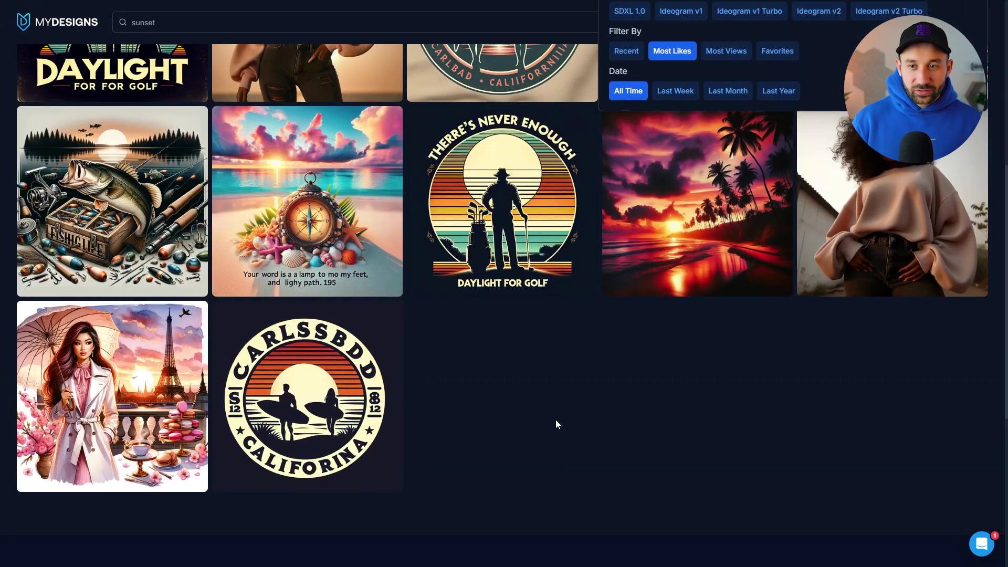
pyautogui.scroll(5, 555, 424)
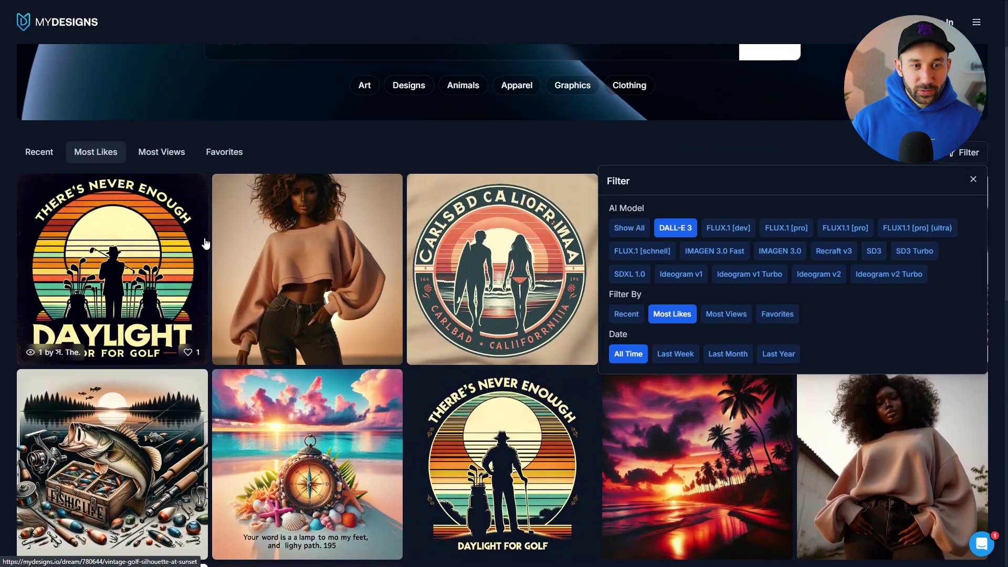
pyautogui.scroll(2, 205, 243)
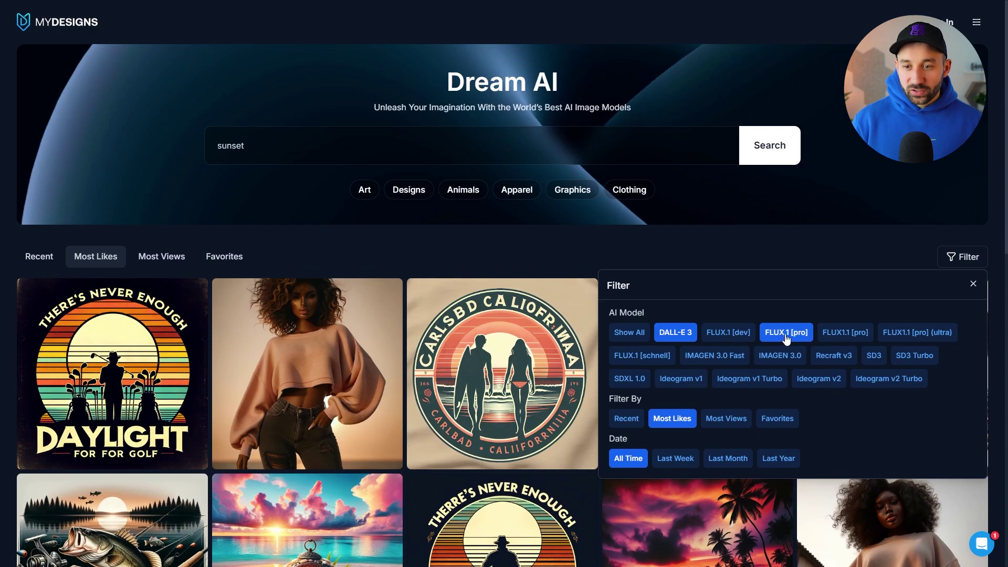
# Step: Switch the results to FLUX.1 [pro], browse the Carlsbad and vintage sunset dog designs, and close the filters
pyautogui.click(787, 336)
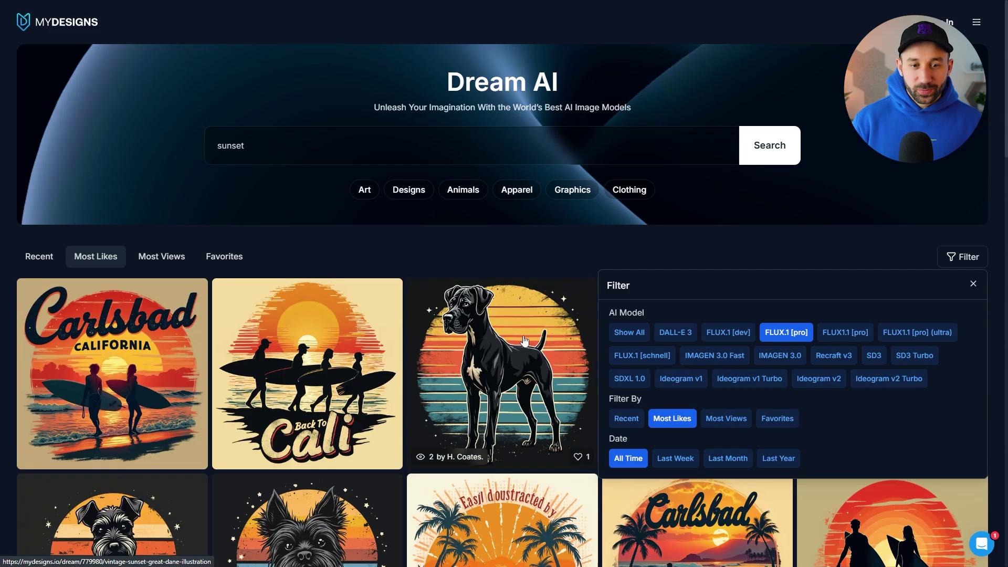
pyautogui.scroll(-4, 524, 341)
pyautogui.scroll(-6, 524, 341)
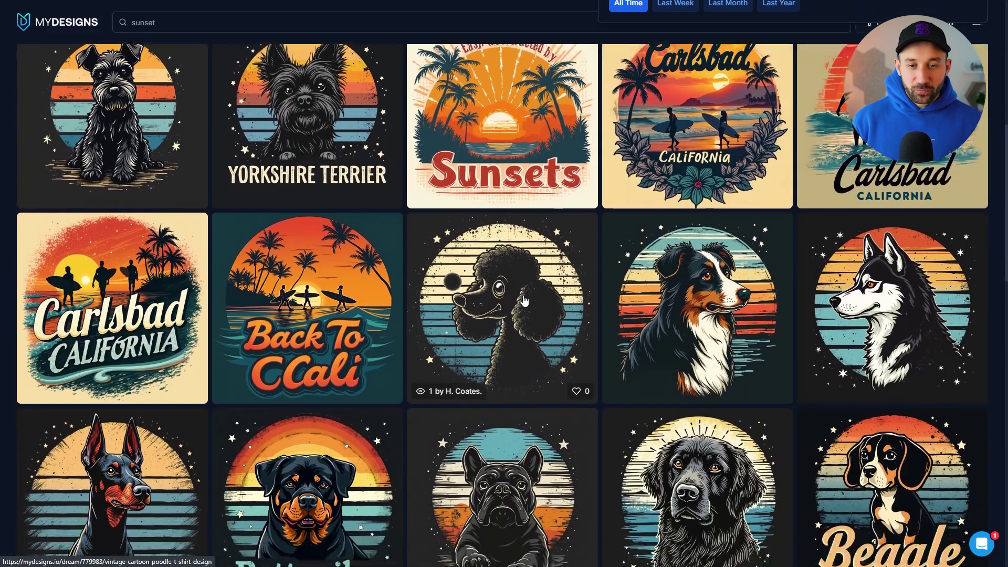
pyautogui.scroll(-7, 524, 301)
pyautogui.scroll(17, 651, 340)
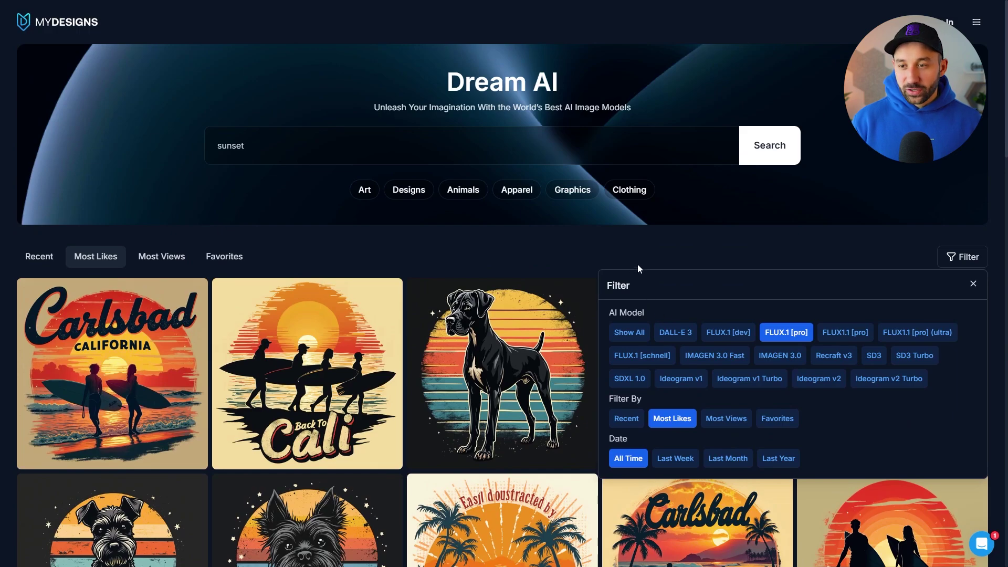
pyautogui.click(973, 283)
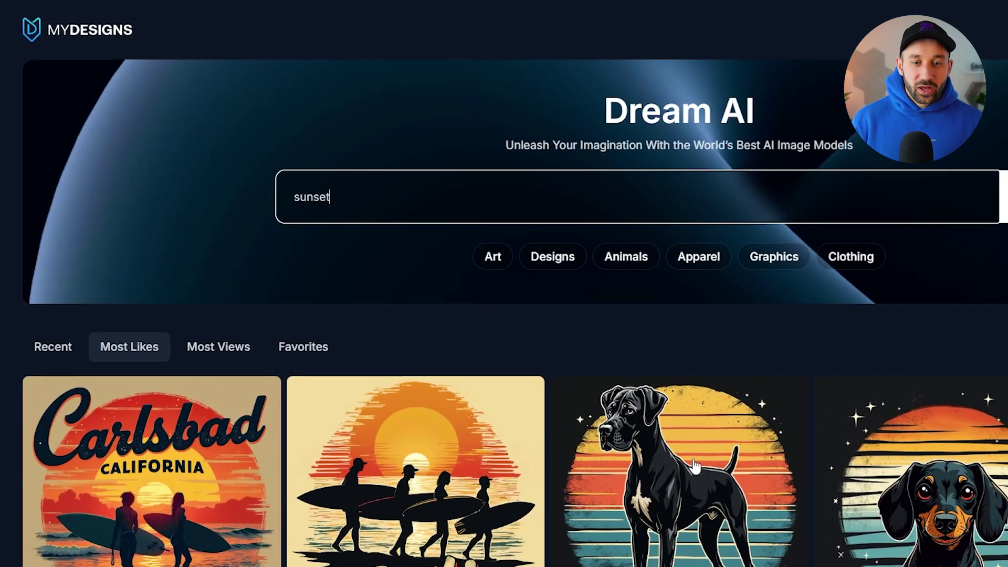
# Step: Sort the gallery by Recent, delete the 'sunset' search term, and browse the results
pyautogui.click(476, 196)
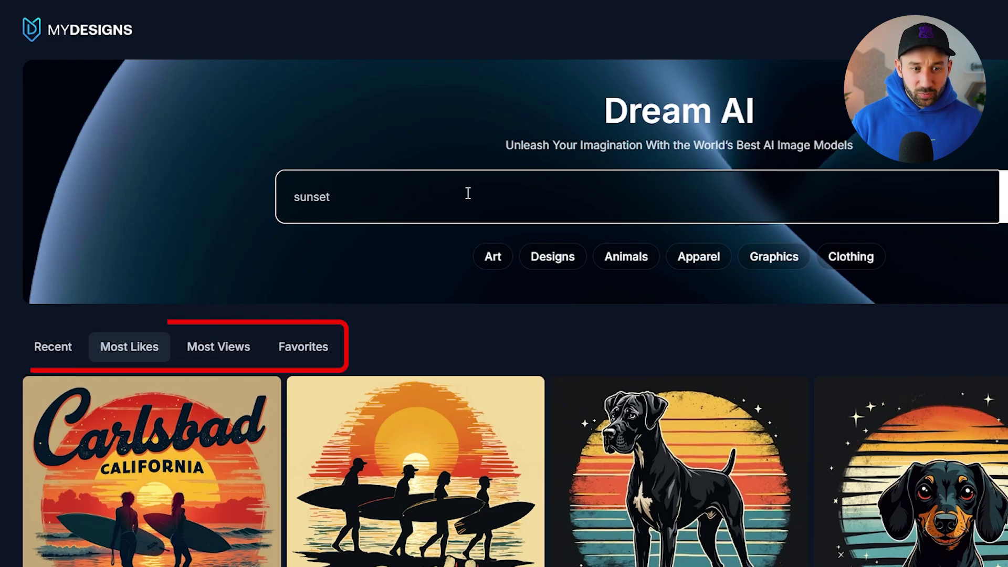
pyautogui.click(73, 360)
pyautogui.scroll(-3, 544, 436)
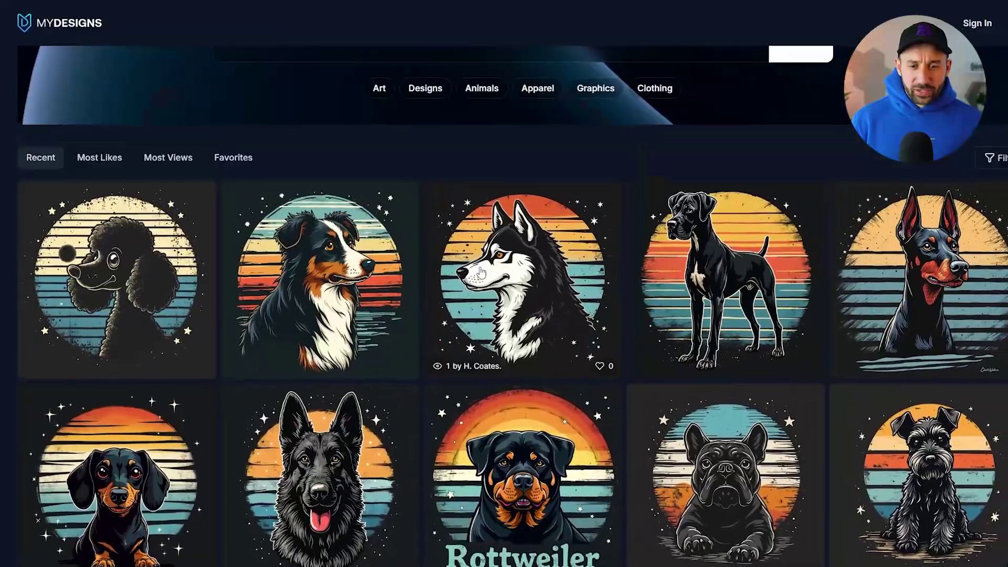
pyautogui.scroll(3, 481, 272)
pyautogui.doubleClick(378, 153)
pyautogui.press('BackSpace')
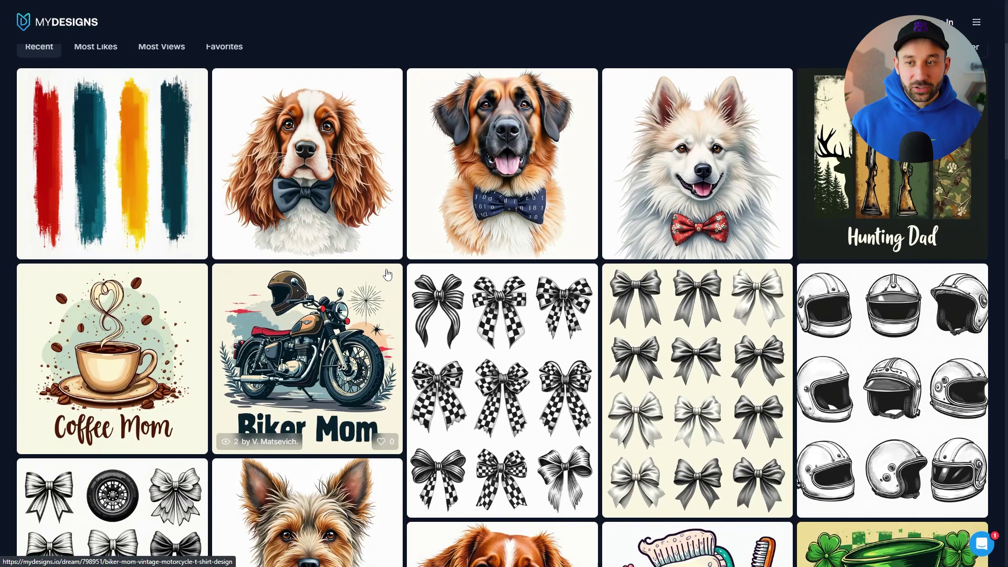
pyautogui.scroll(-10, 385, 275)
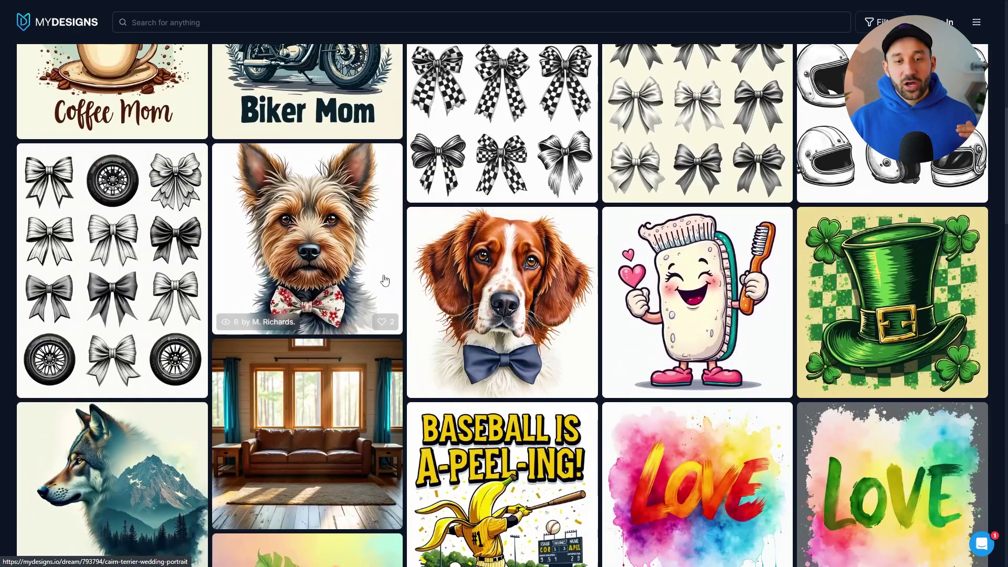
pyautogui.scroll(-15, 385, 273)
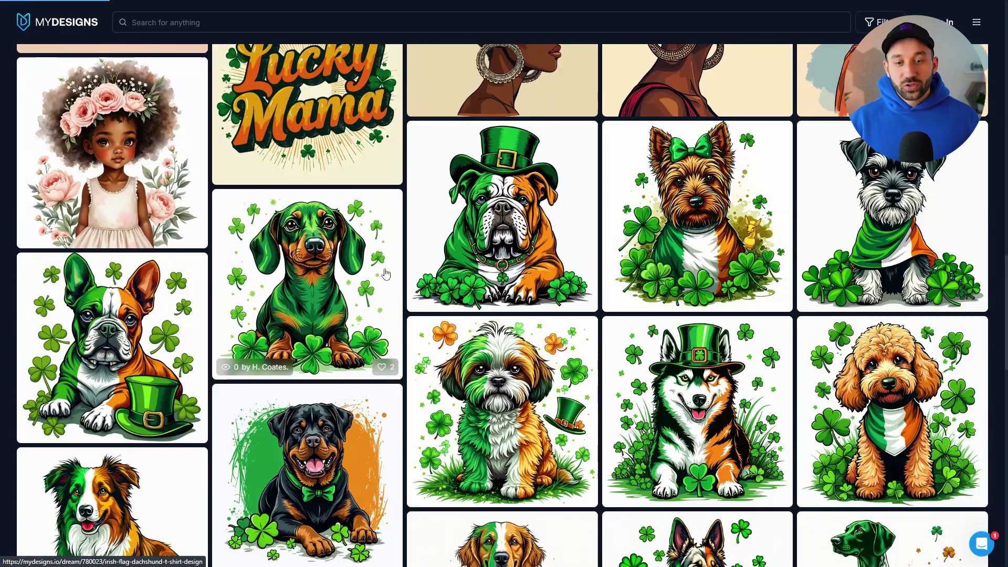
pyautogui.scroll(18, 720, 345)
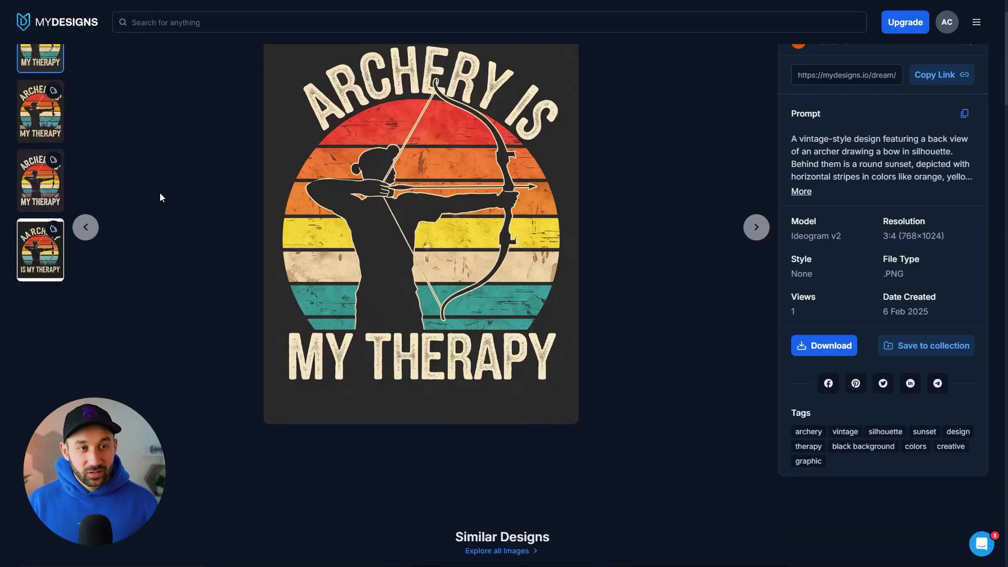
# Step: Select the male archer variation of Archery Is My Therapy and copy its prompt
pyautogui.click(40, 194)
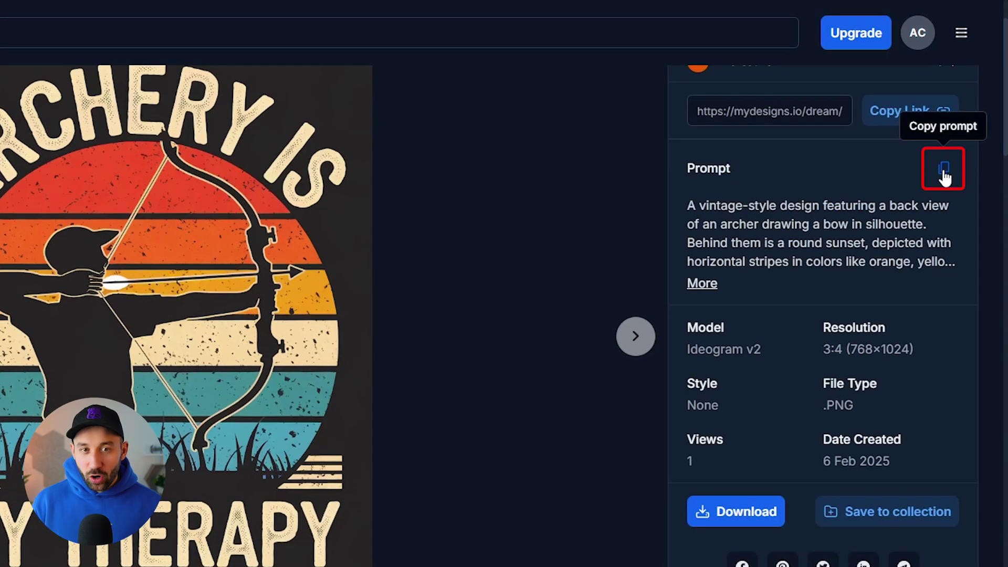
pyautogui.click(943, 175)
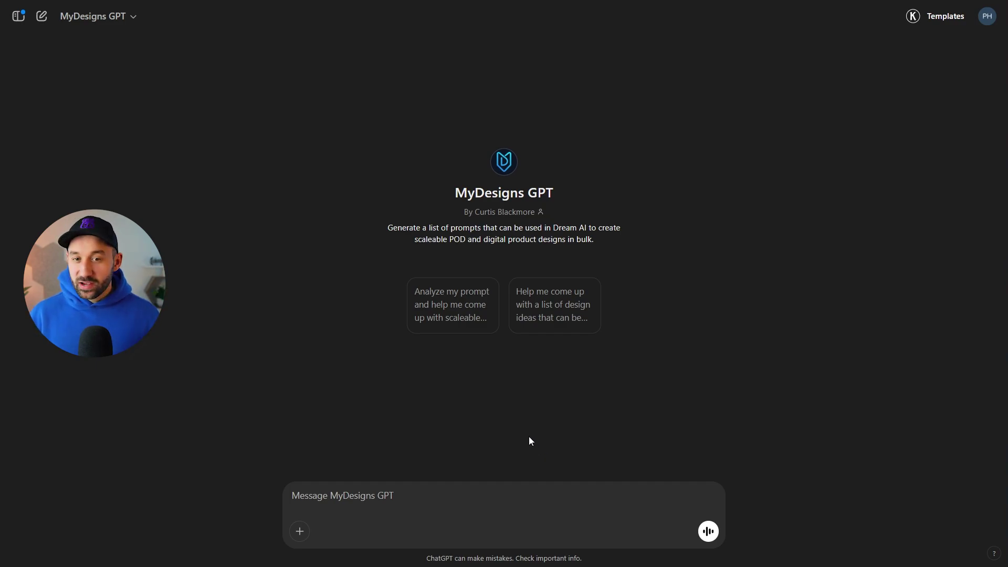
# Step: Paste the archer sunset prompt into the MyDesigns GPT message and add a request to scale it to other hobbies
pyautogui.click(378, 494)
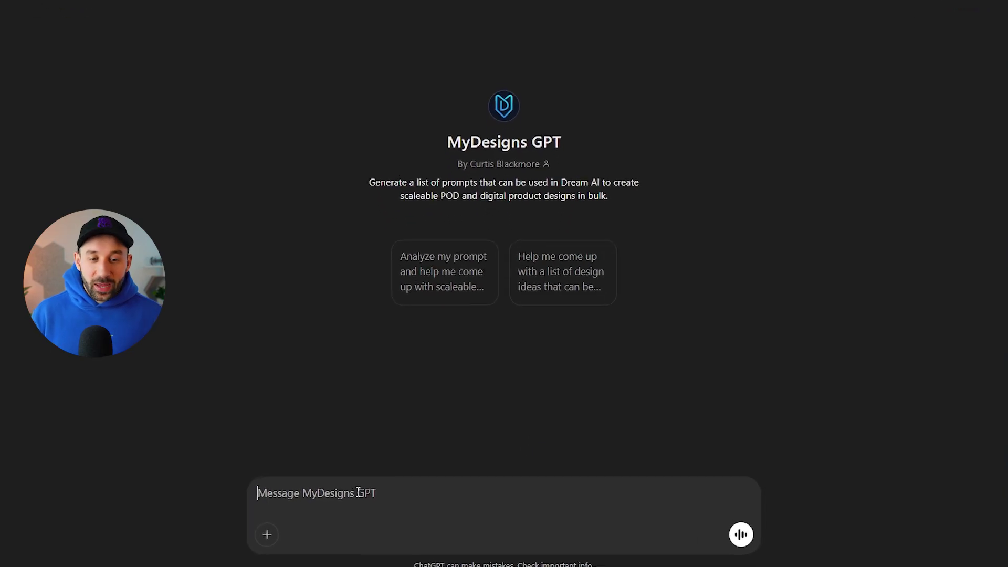
pyautogui.write('A vintage-style design featuring a back view of an archer drawing a bow in silhouette. Behind them is a round sunset, depicted with horizontal stripes in colors like orange, yellow, and blue. Above them, the text reads, "Archery Is My Therapy." The entire design is set against a black background.')
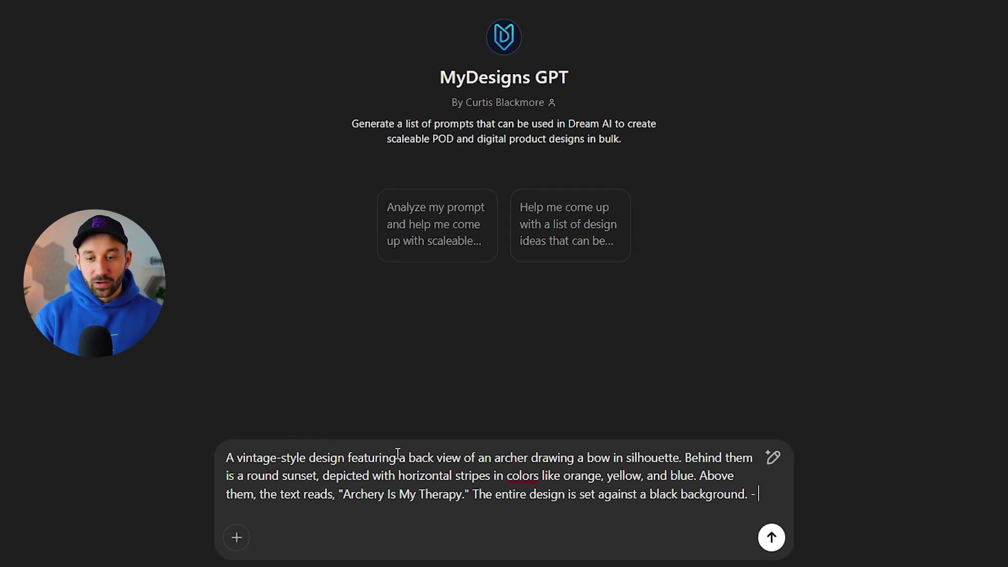
pyautogui.write('scale this prompt out to 20 o')
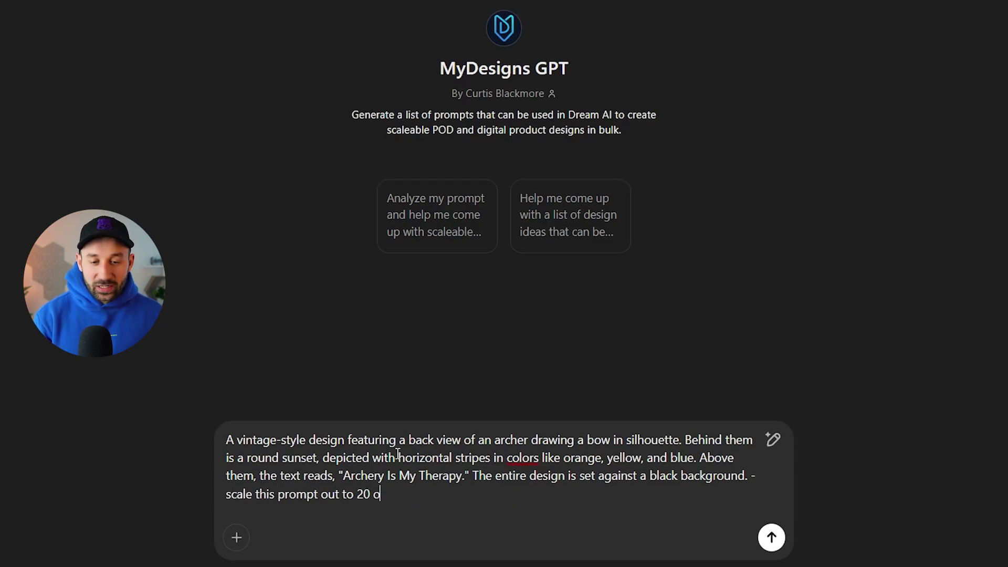
pyautogui.write('es in the US')
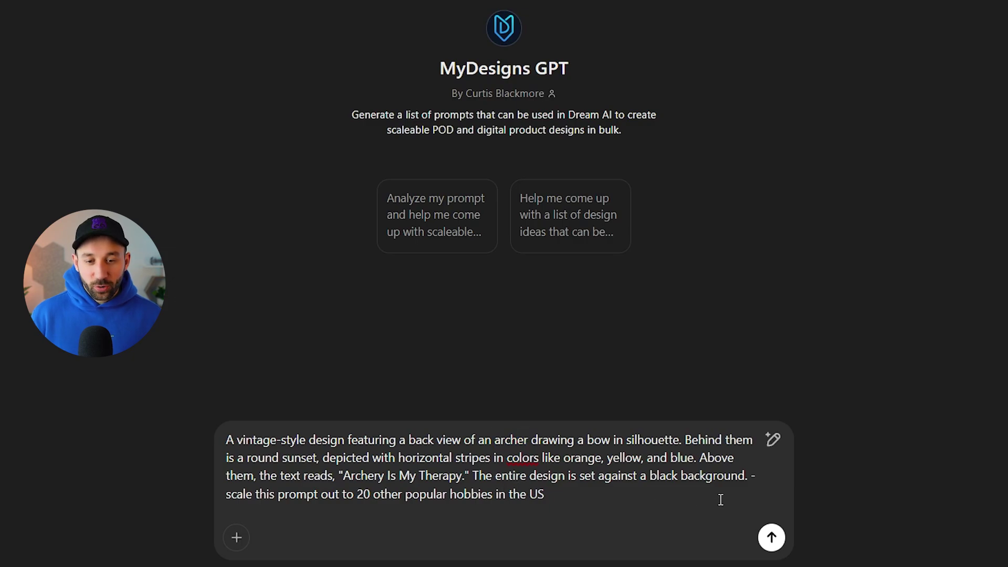
pyautogui.moveTo(384, 483); pyautogui.dragTo(350, 483)
pyautogui.click(519, 440)
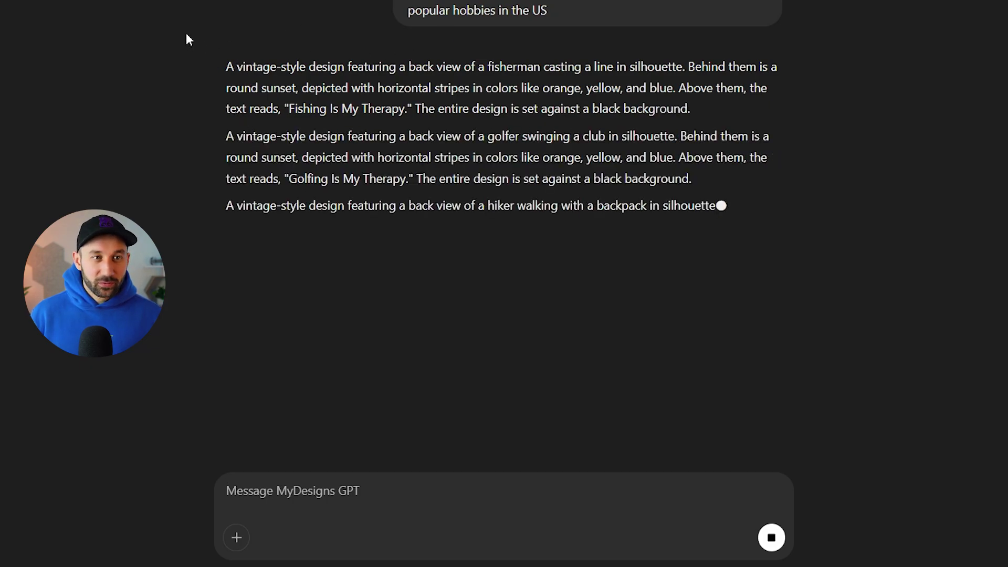
# Step: Scroll through the streamed hobby prompts and select them, starting from the Fishing prompt
pyautogui.moveTo(226, 67); pyautogui.dragTo(705, 248)
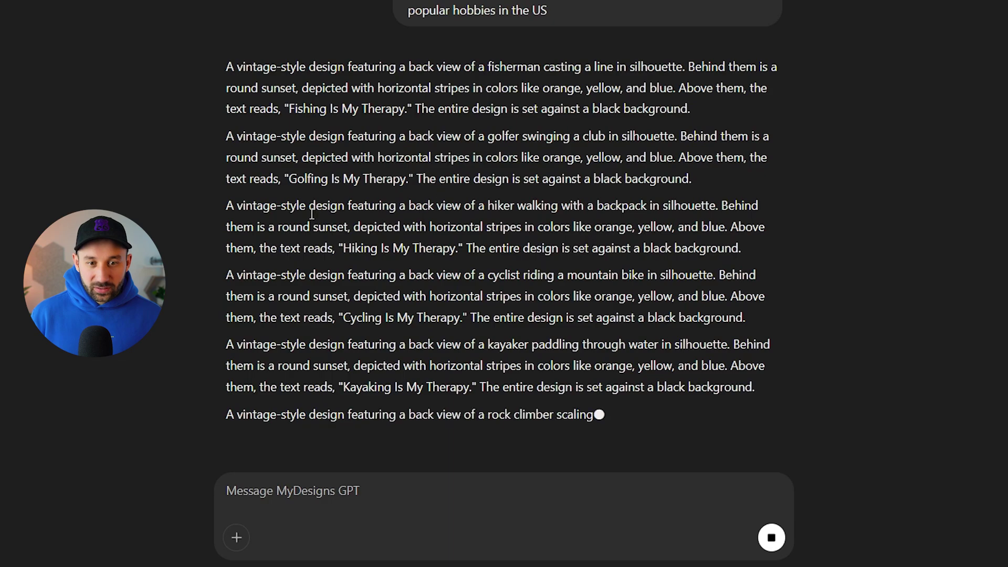
pyautogui.scroll(1, 399, 141)
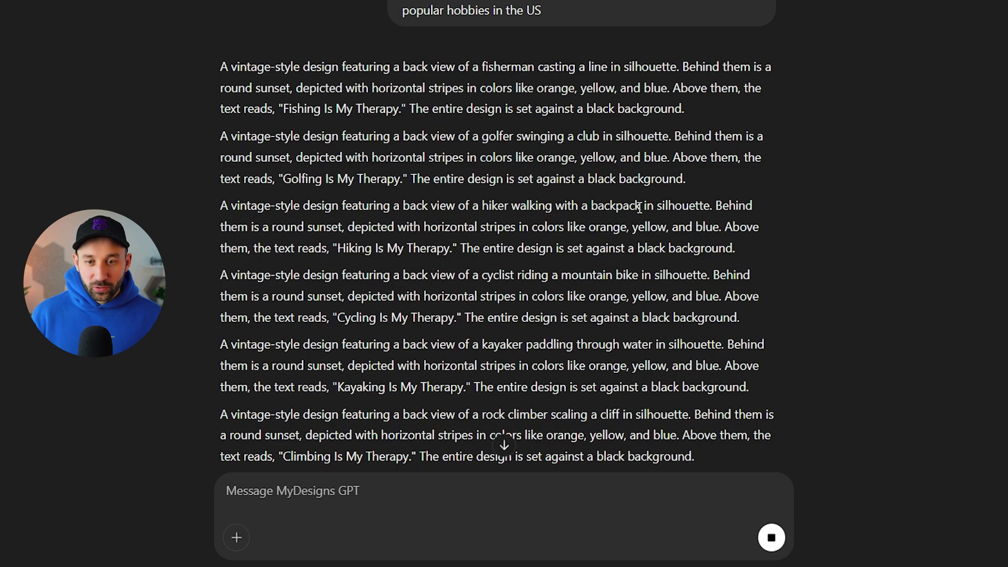
pyautogui.scroll(-1, 624, 210)
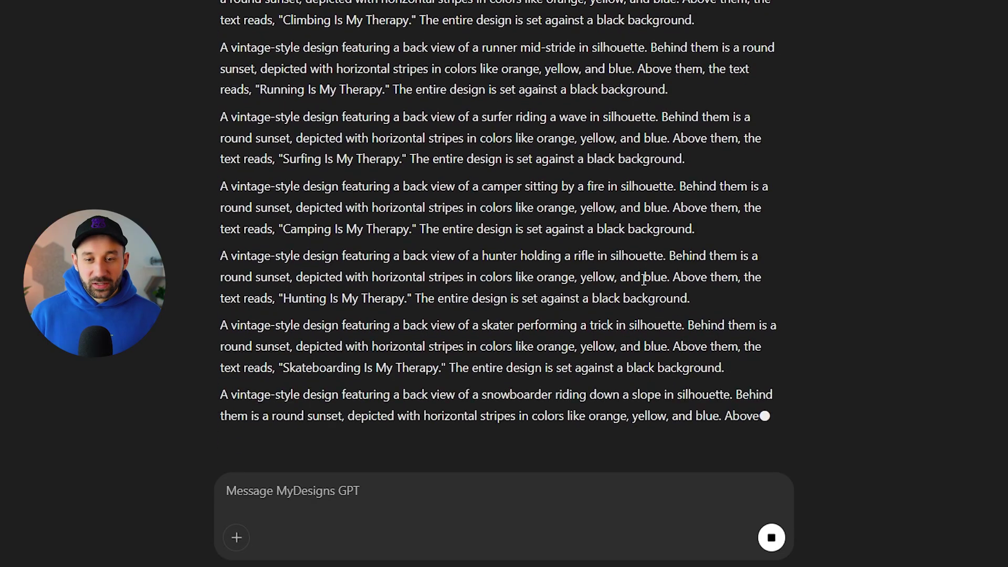
pyautogui.scroll(7, 643, 280)
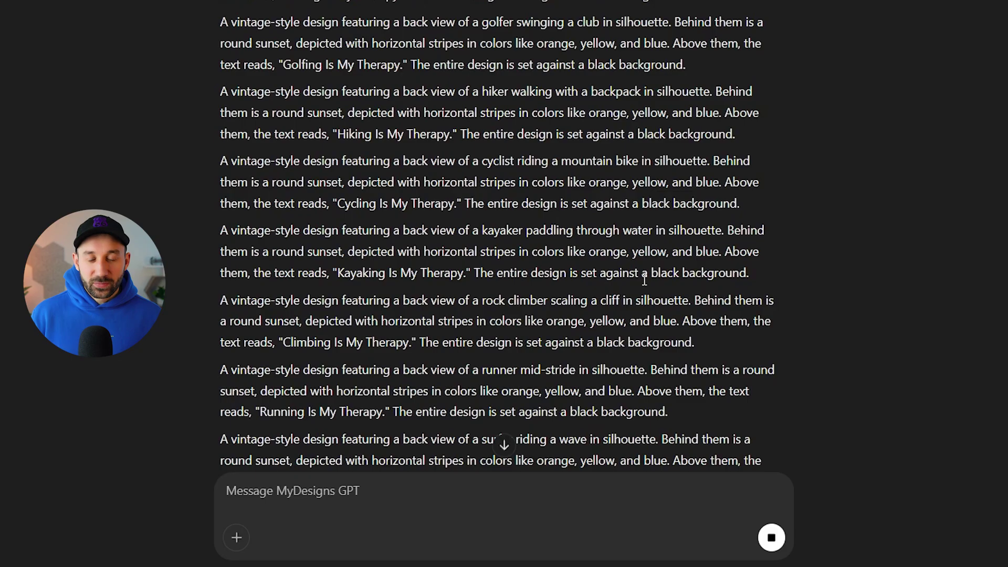
pyautogui.scroll(-8, 645, 281)
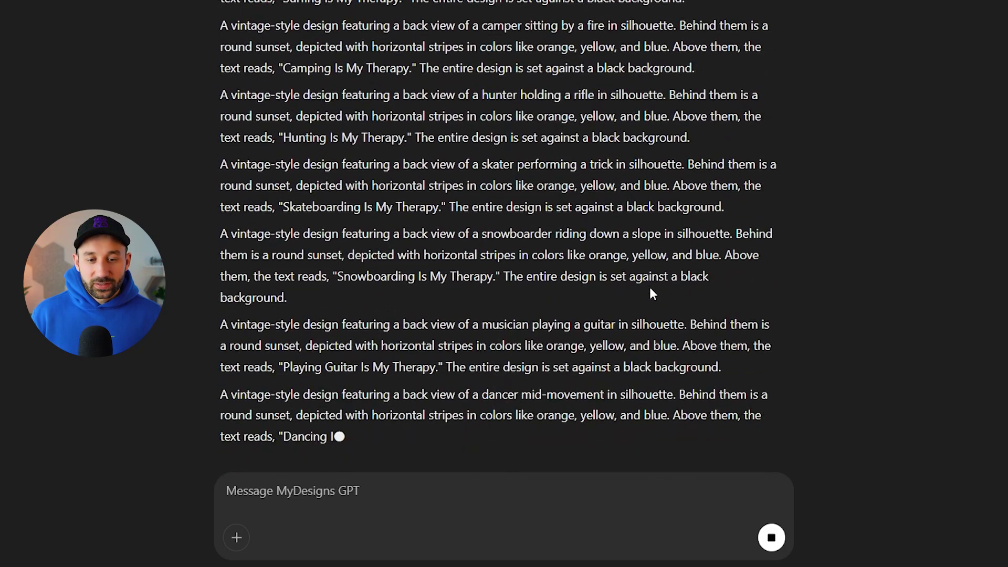
pyautogui.scroll(10, 650, 287)
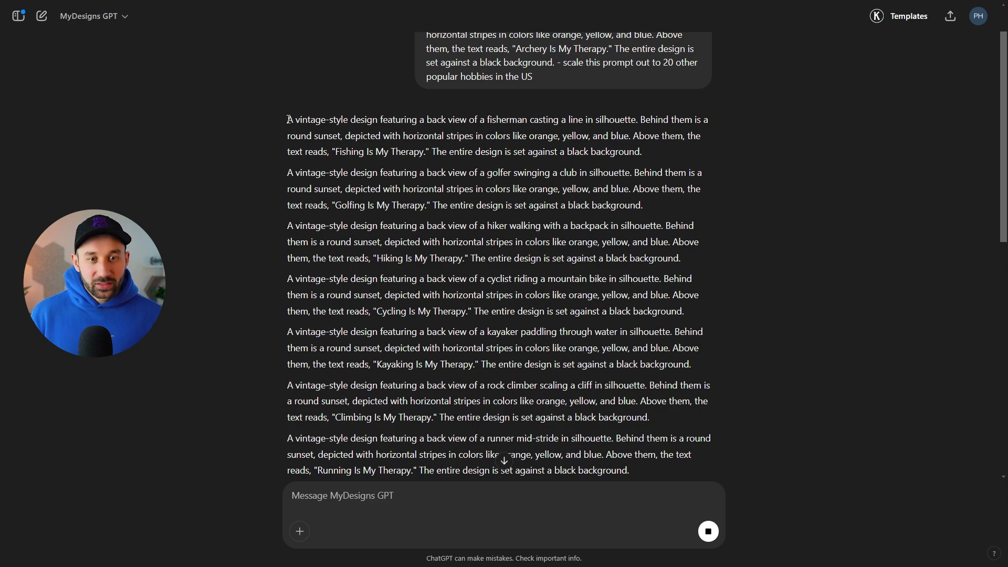
pyautogui.moveTo(289, 119); pyautogui.dragTo(757, 422)
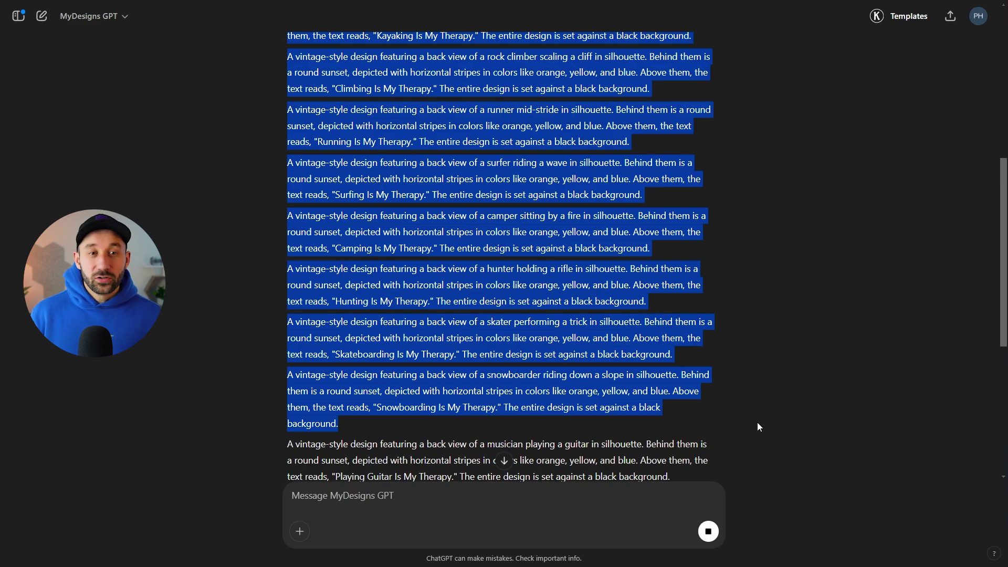
# Step: Extend the selection through the Weightlifting prompt and copy the full hobby list
pyautogui.moveTo(757, 426)
pyautogui.mouseDown()
pyautogui.moveTo(716, 439)
pyautogui.moveTo(711, 468)
pyautogui.moveTo(373, 455)
pyautogui.moveTo(454, 460)
pyautogui.moveTo(513, 440)
pyautogui.moveTo(486, 391)
pyautogui.moveTo(684, 388)
pyautogui.mouseUp()
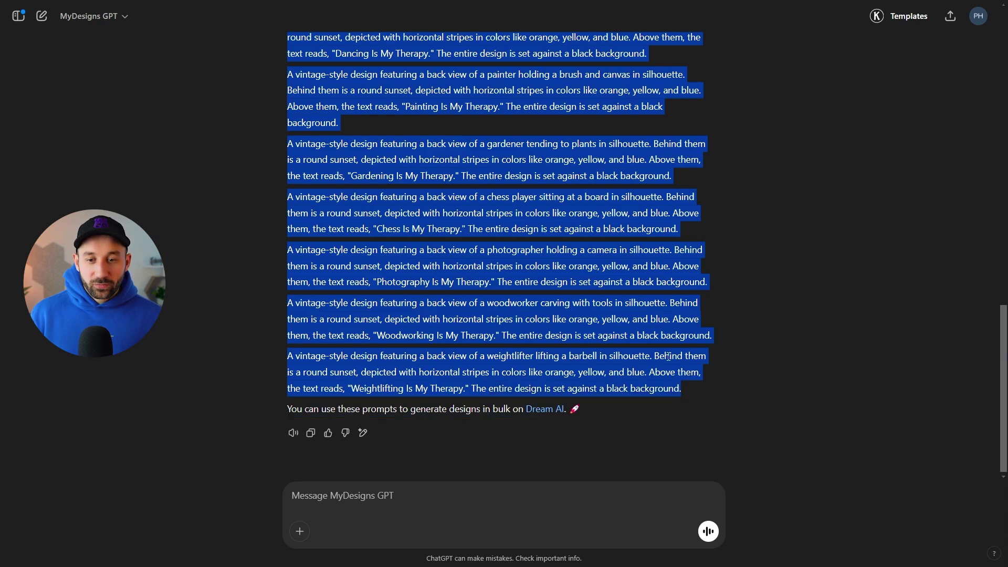
pyautogui.scroll(2, 379, 197)
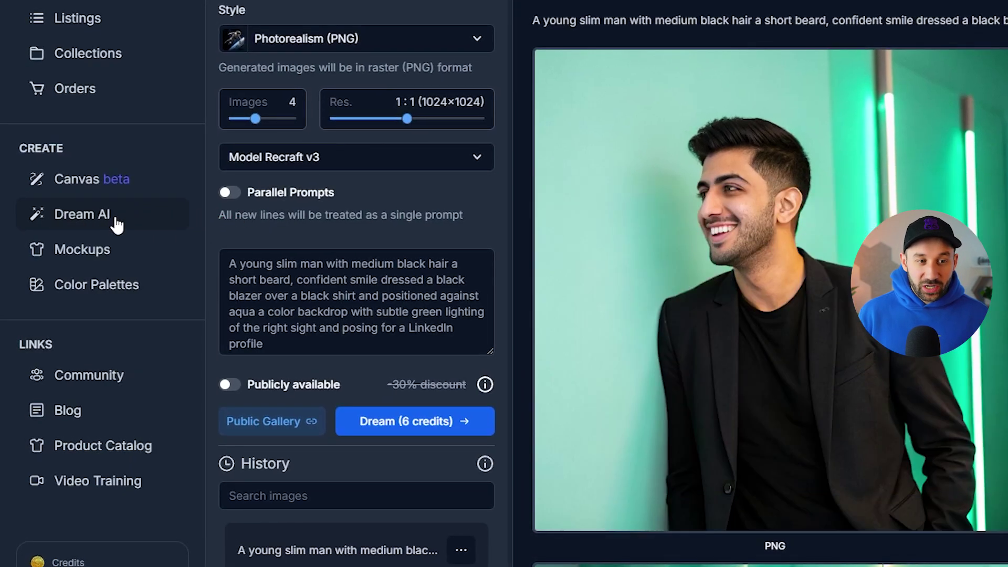
# Step: Replace the old LinkedIn portrait prompt with the pasted hobby prompt list
pyautogui.click(380, 329)
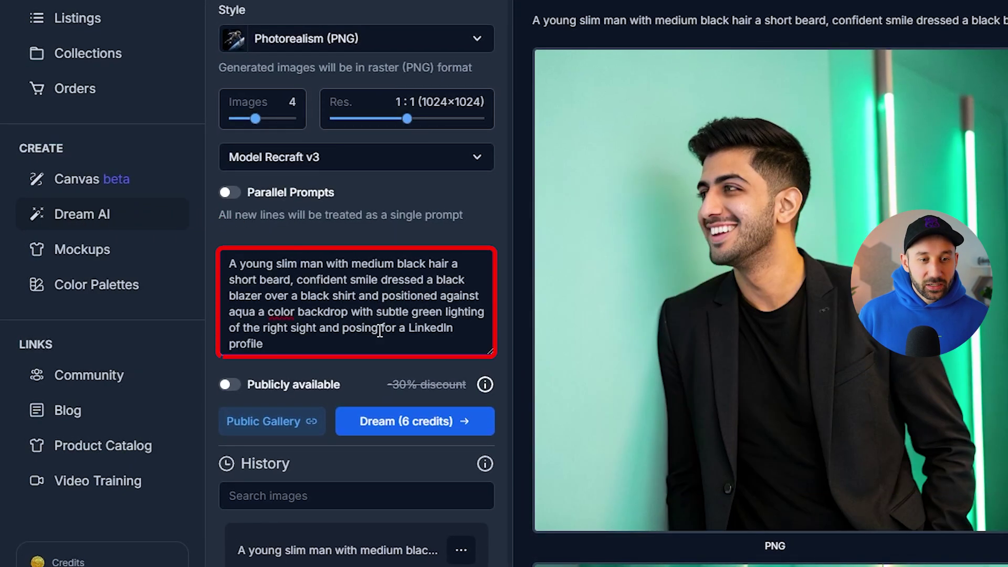
pyautogui.hotkey('ctrl', 'a')
pyautogui.hotkey('ctrl', 'v')
pyautogui.scroll(-5, 254, 303)
pyautogui.scroll(1, 254, 303)
pyautogui.scroll(-10, 254, 303)
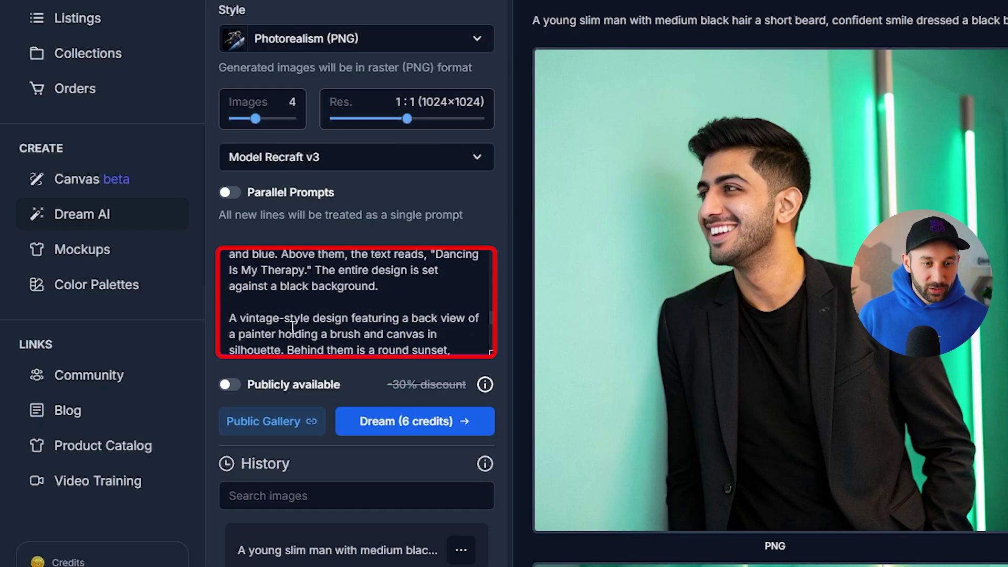
pyautogui.scroll(1, 295, 327)
# Step: Turn on Parallel Prompts so each hobby line generates its own image
pyautogui.scroll(-5, 349, 353)
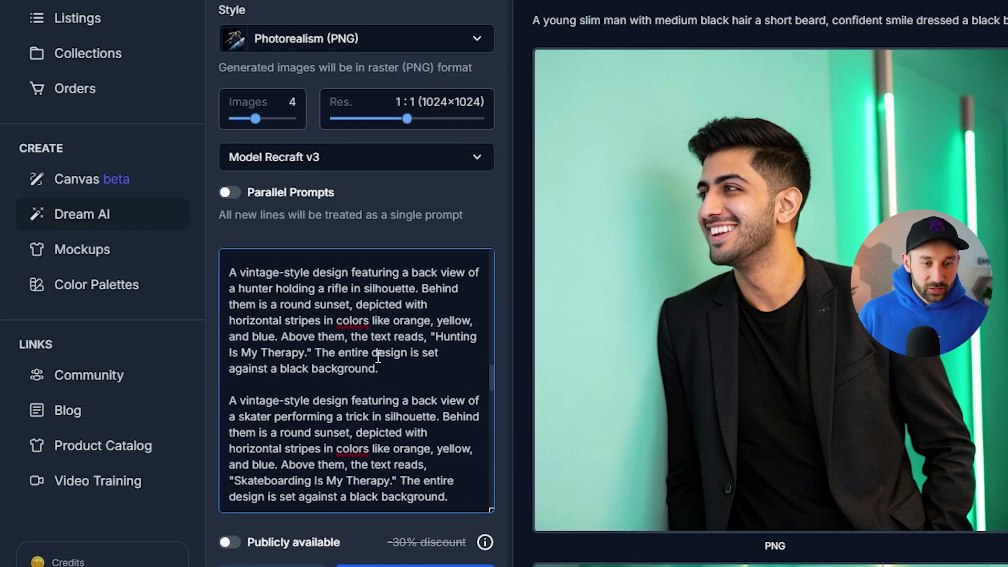
pyautogui.scroll(-5, 349, 354)
pyautogui.scroll(2, 315, 314)
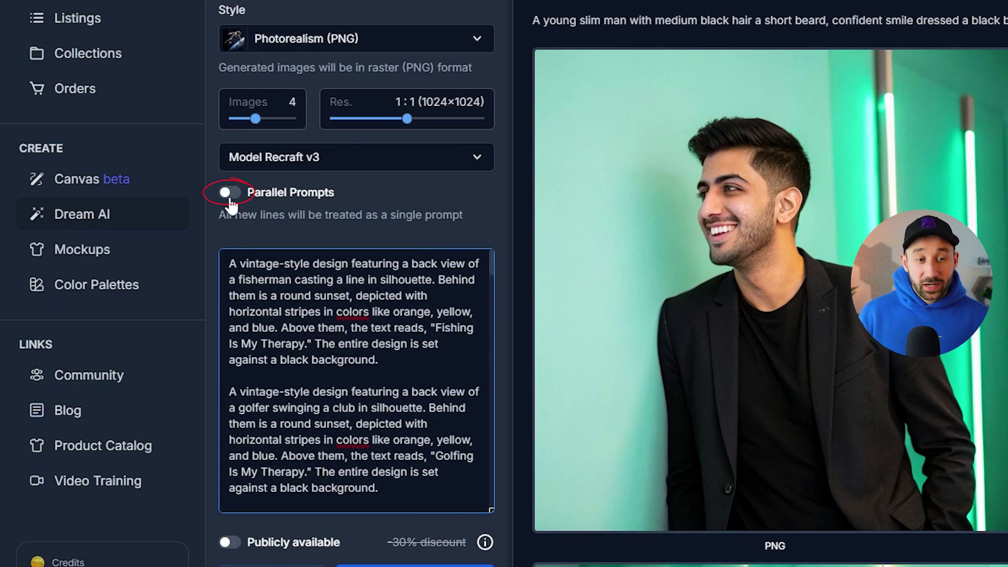
pyautogui.click(231, 193)
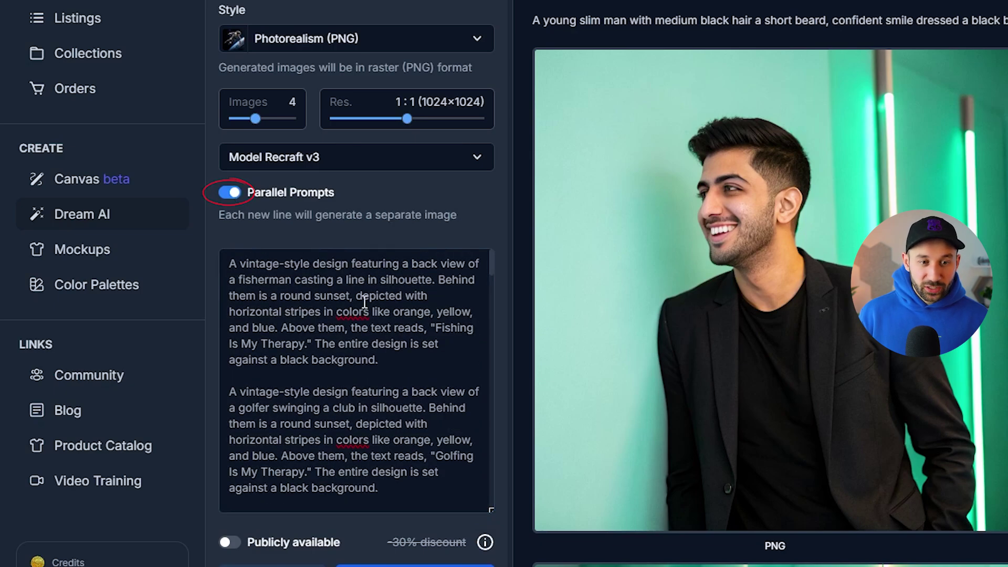
pyautogui.scroll(-3, 309, 326)
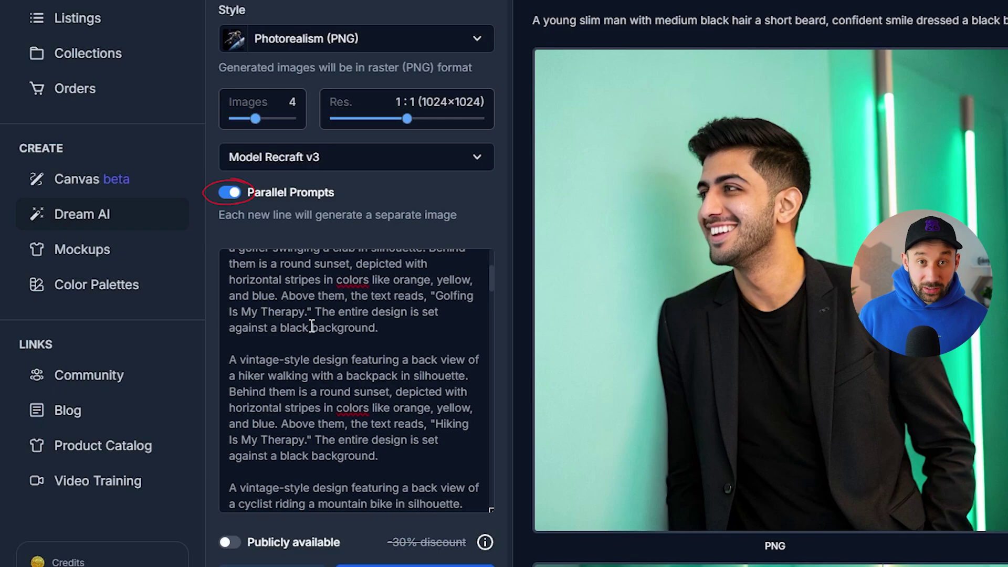
# Step: Choose Ideogram v2, turn Magic Prompt off, and set 1 image per prompt for 80 credits
pyautogui.click(242, 344)
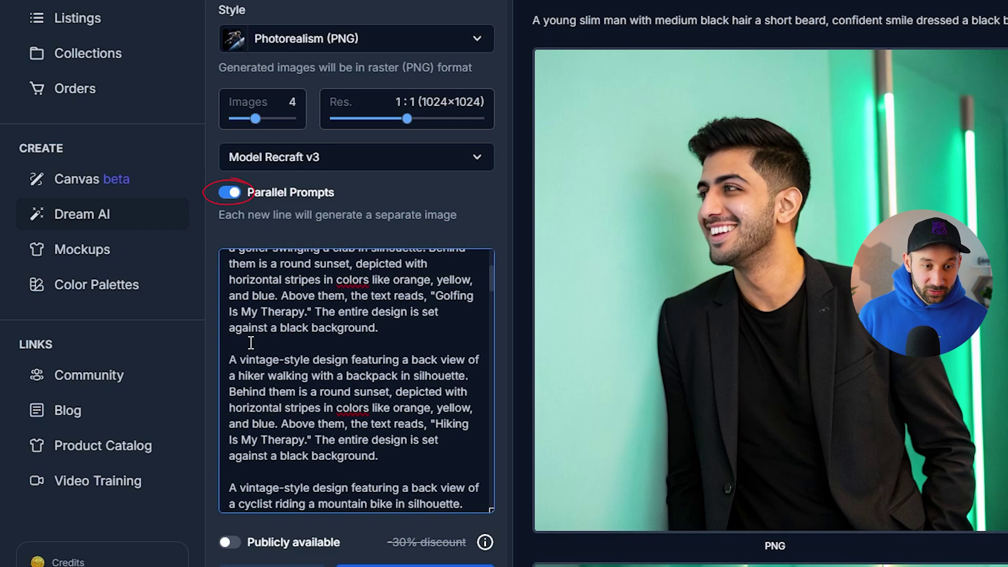
pyautogui.scroll(2, 315, 368)
pyautogui.click(343, 160)
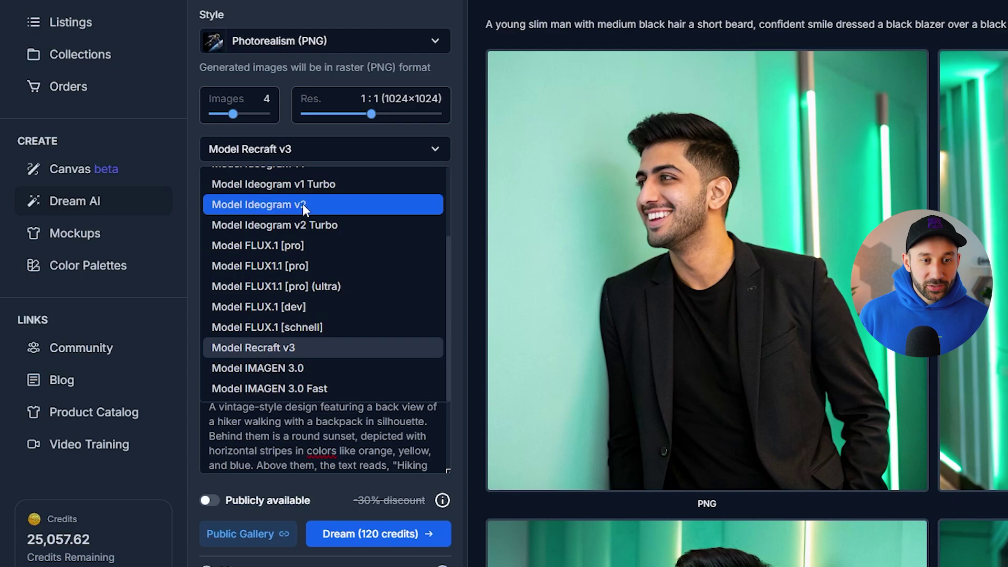
pyautogui.click(303, 205)
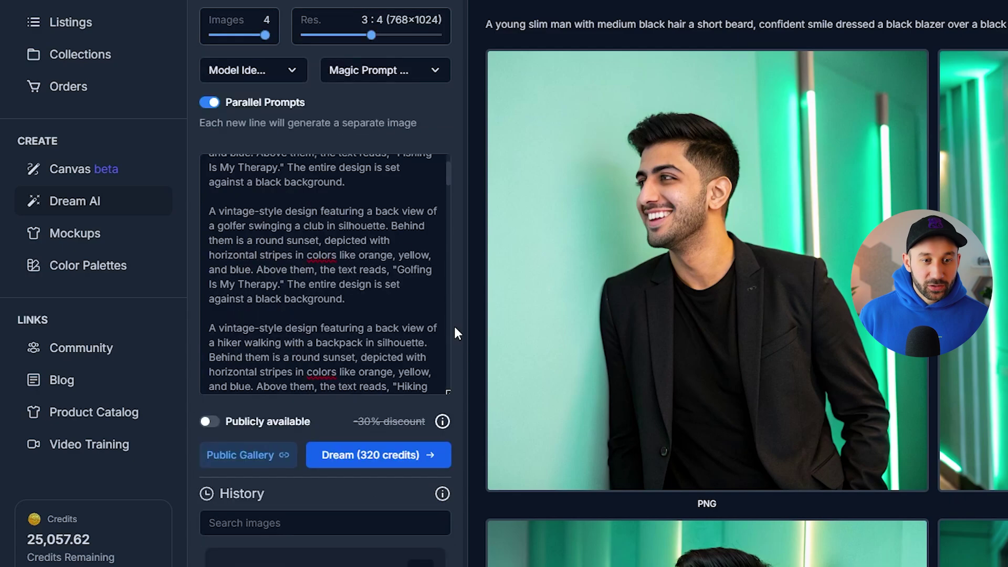
pyautogui.click(369, 74)
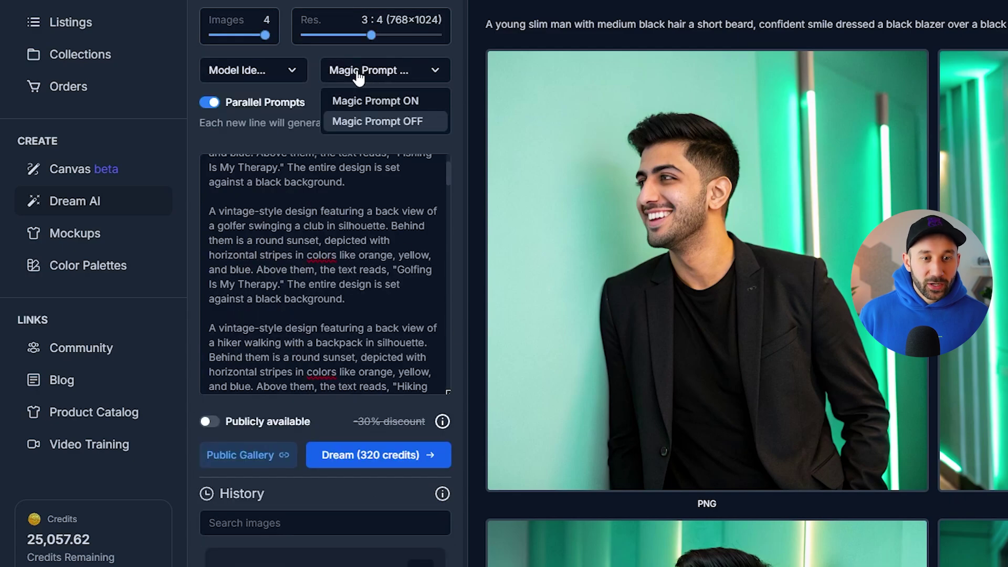
pyautogui.click(377, 122)
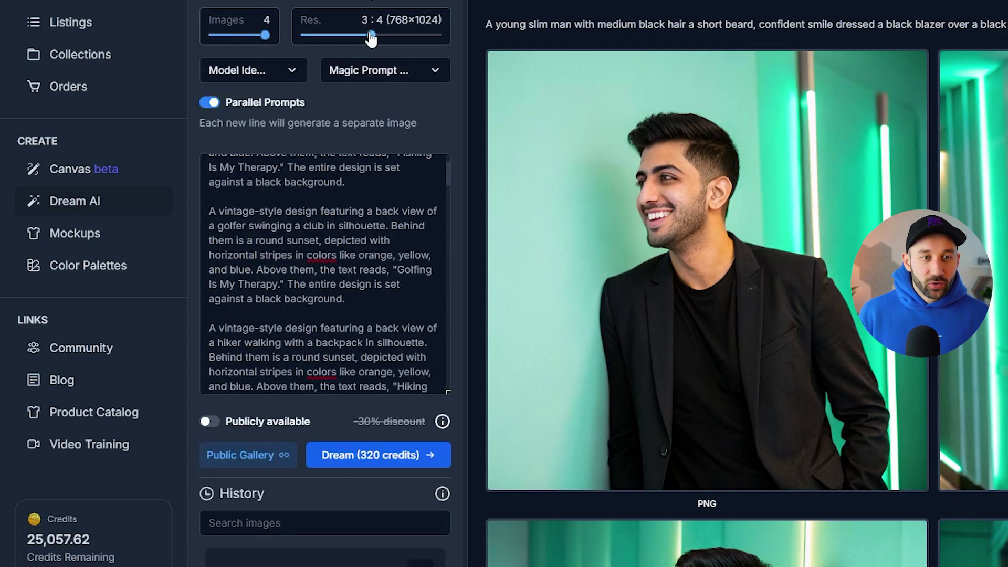
pyautogui.moveTo(274, 34); pyautogui.dragTo(207, 35)
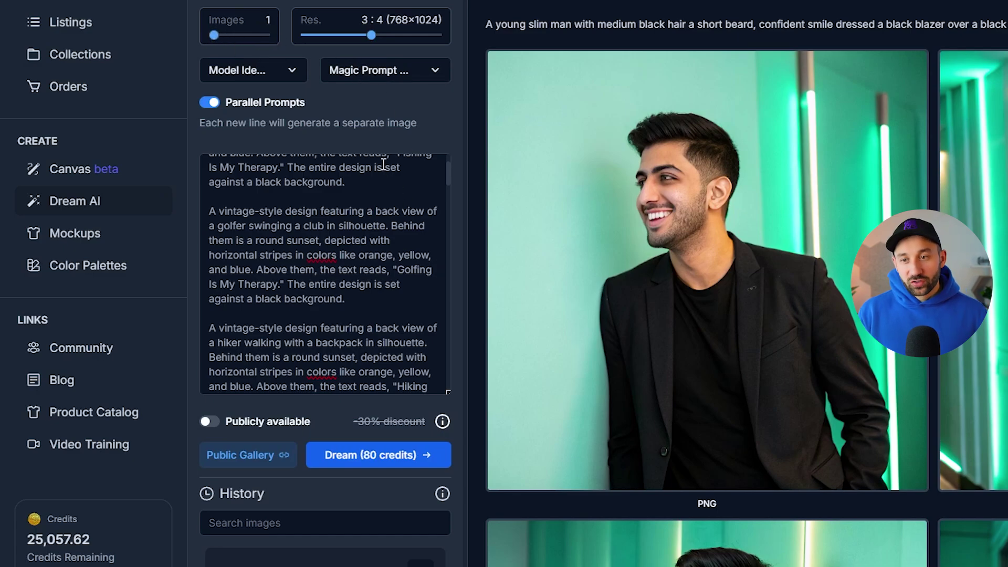
pyautogui.scroll(-2, 326, 423)
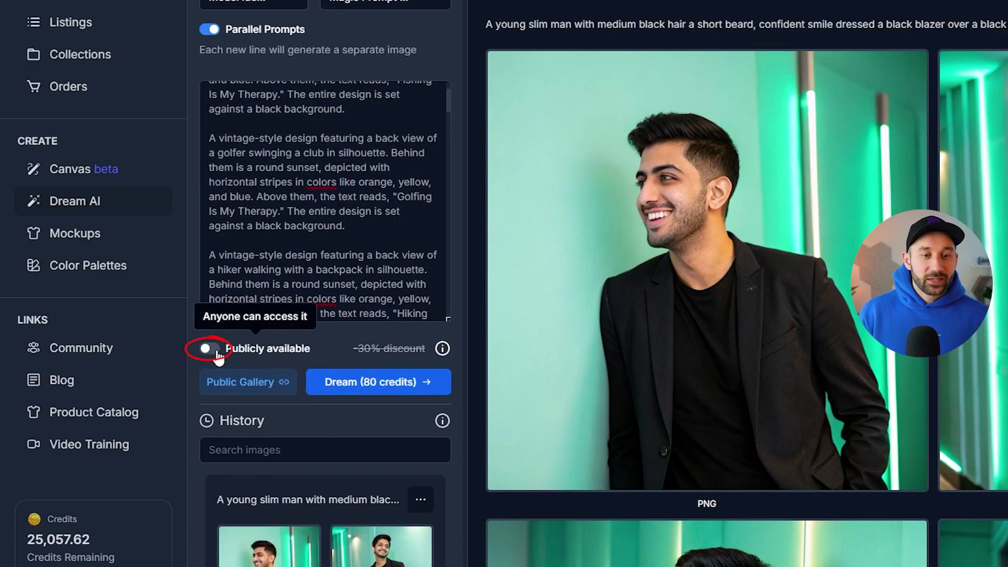
# Step: Make generations public for the 30% discount and read the Public Dreaming explanation
pyautogui.click(209, 348)
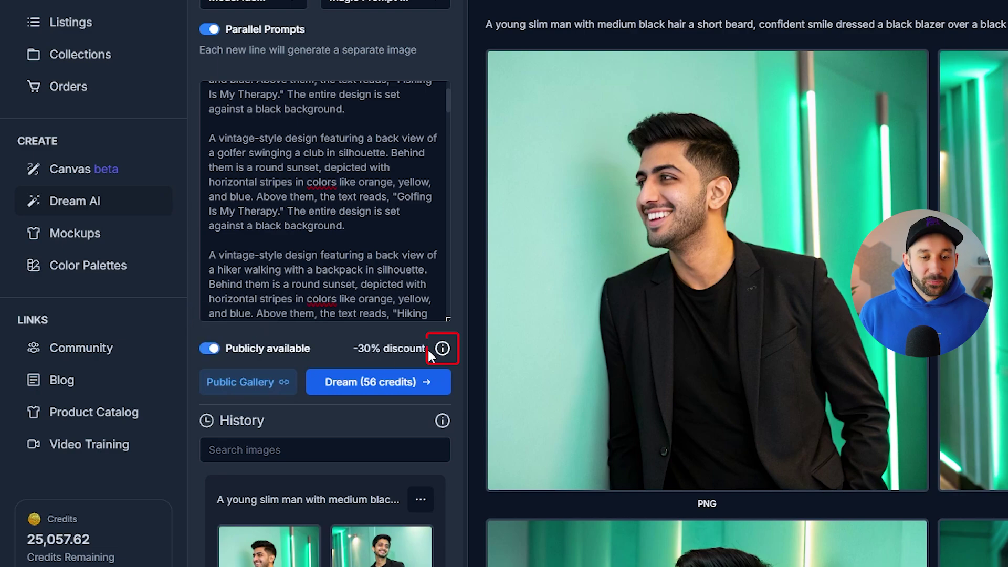
pyautogui.click(444, 349)
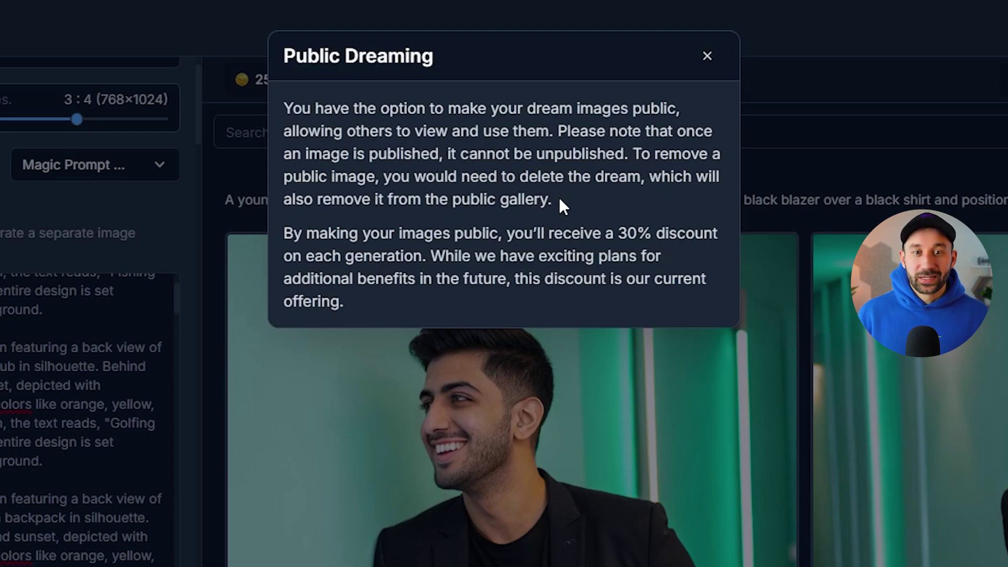
pyautogui.press('Escape')
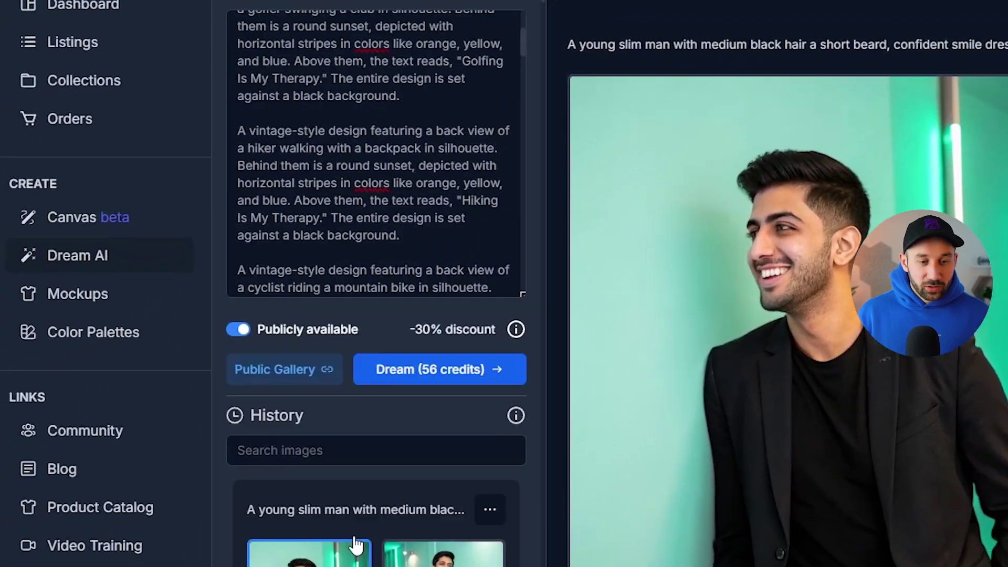
pyautogui.scroll(-5, 302, 252)
pyautogui.click(501, 174)
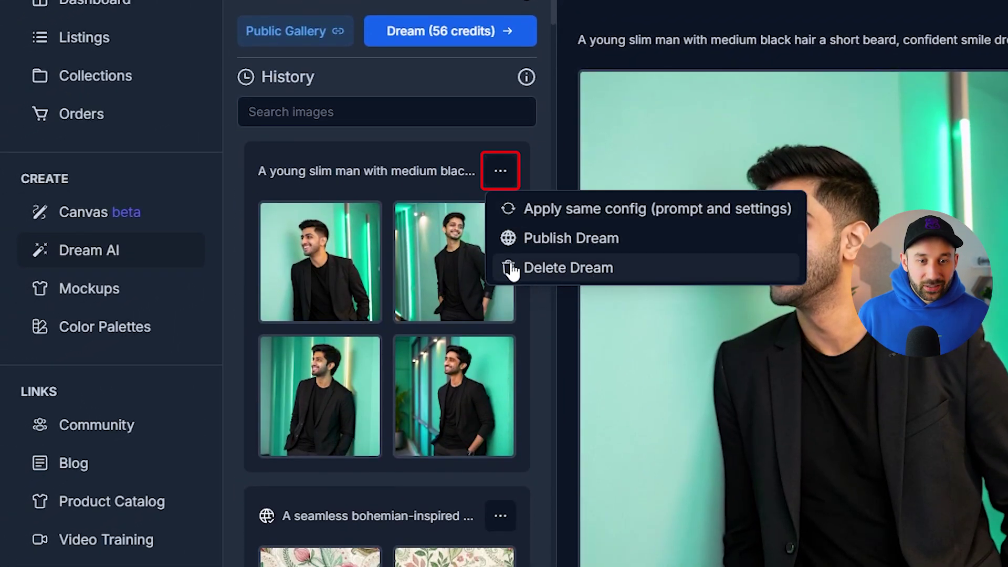
pyautogui.click(569, 240)
pyautogui.scroll(-10, 402, 415)
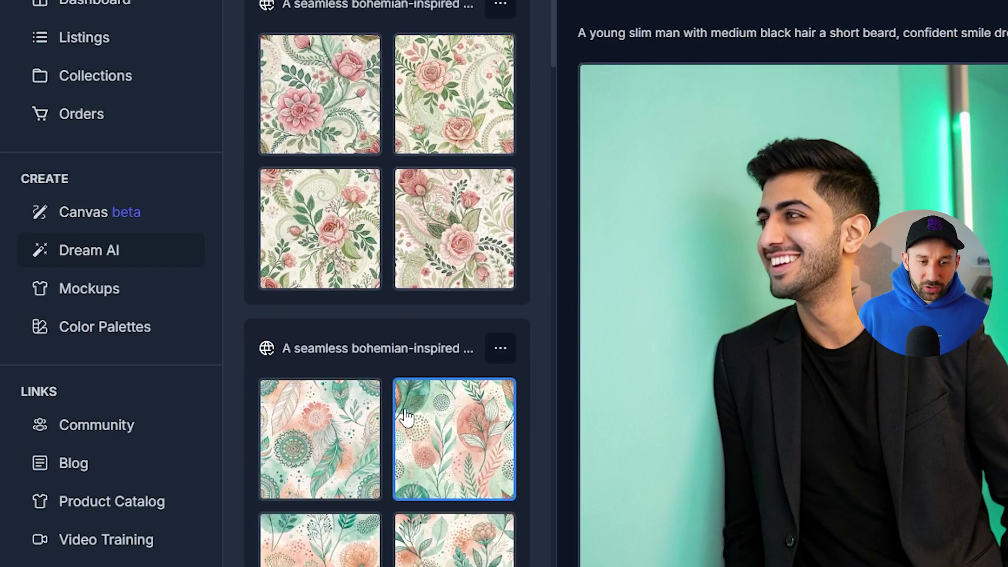
pyautogui.scroll(10, 403, 412)
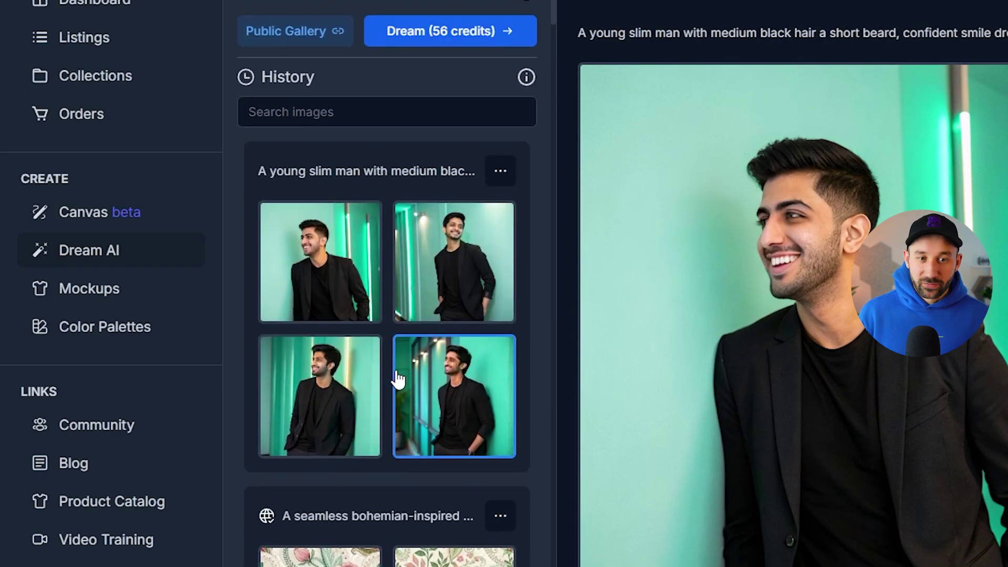
pyautogui.scroll(6, 438, 357)
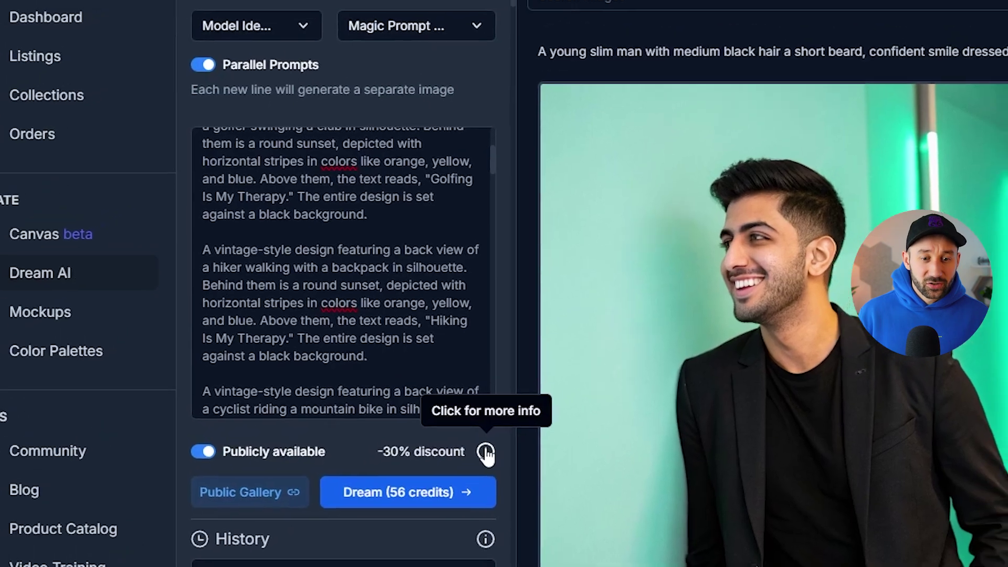
pyautogui.click(526, 425)
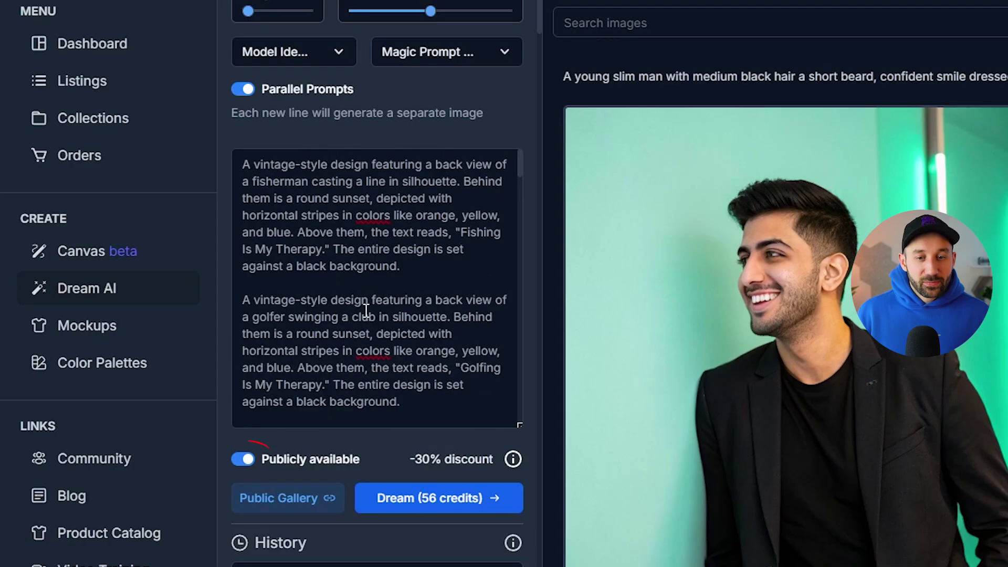
# Step: Review the public setting and prompt list, then dream all hobby prompts for 56 credits
pyautogui.scroll(-5, 366, 311)
pyautogui.scroll(5, 372, 275)
pyautogui.scroll(-5, 375, 303)
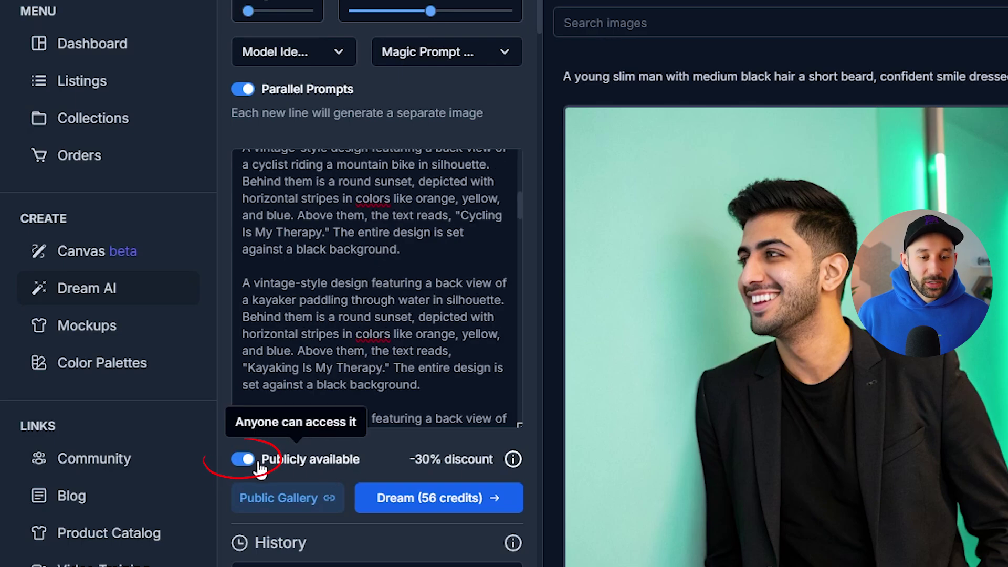
pyautogui.scroll(2, 335, 480)
pyautogui.scroll(1, 336, 480)
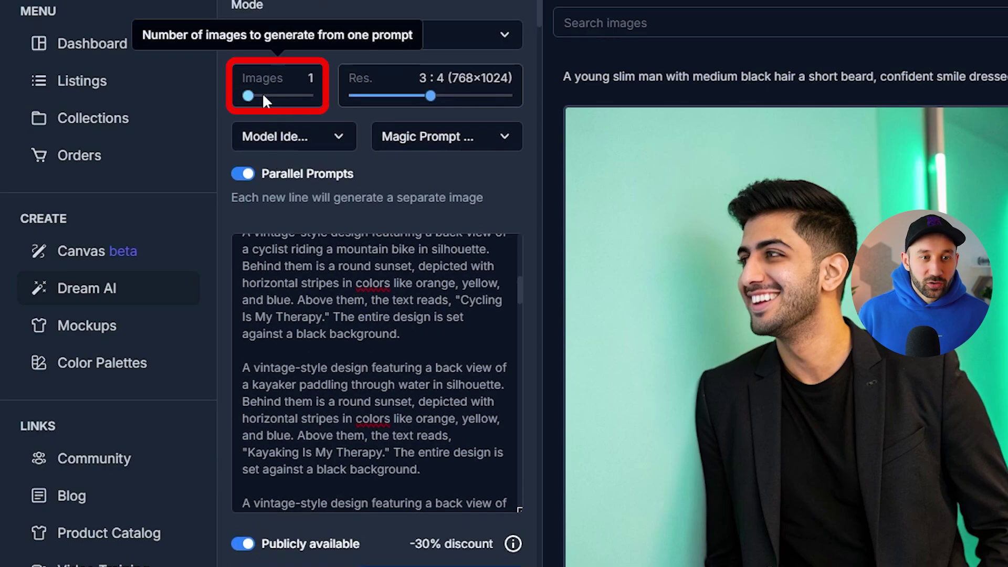
pyautogui.scroll(8, 420, 383)
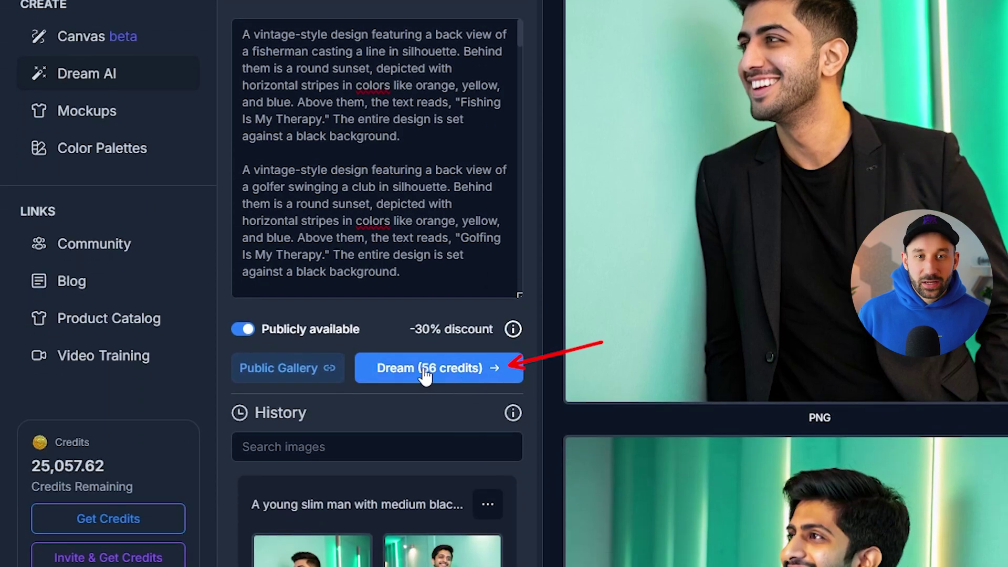
pyautogui.click(422, 366)
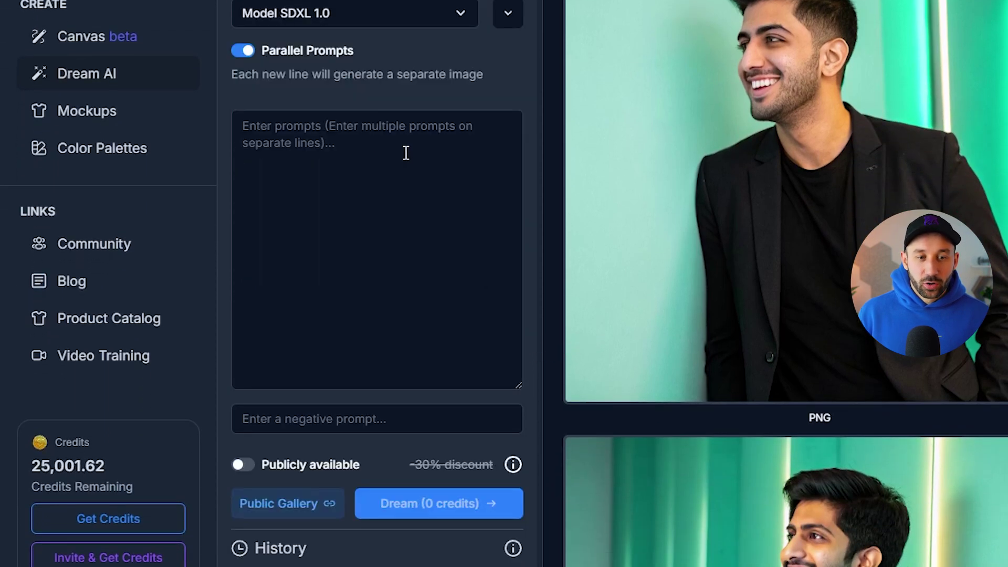
# Step: Check the hobby designs now dreaming in history, then raise the Images slider from 1 to 4
pyautogui.scroll(-10, 323, 231)
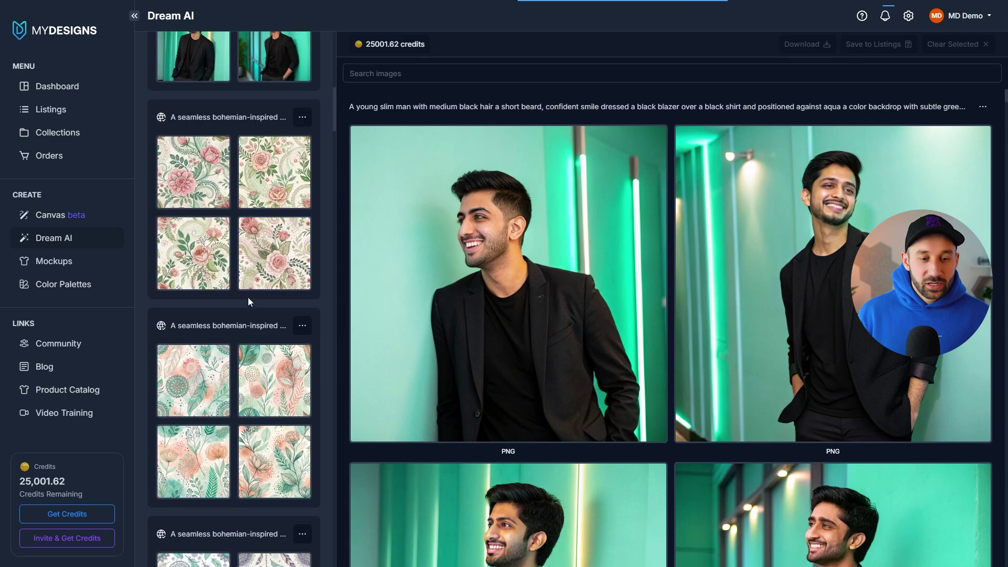
pyautogui.scroll(-5, 241, 300)
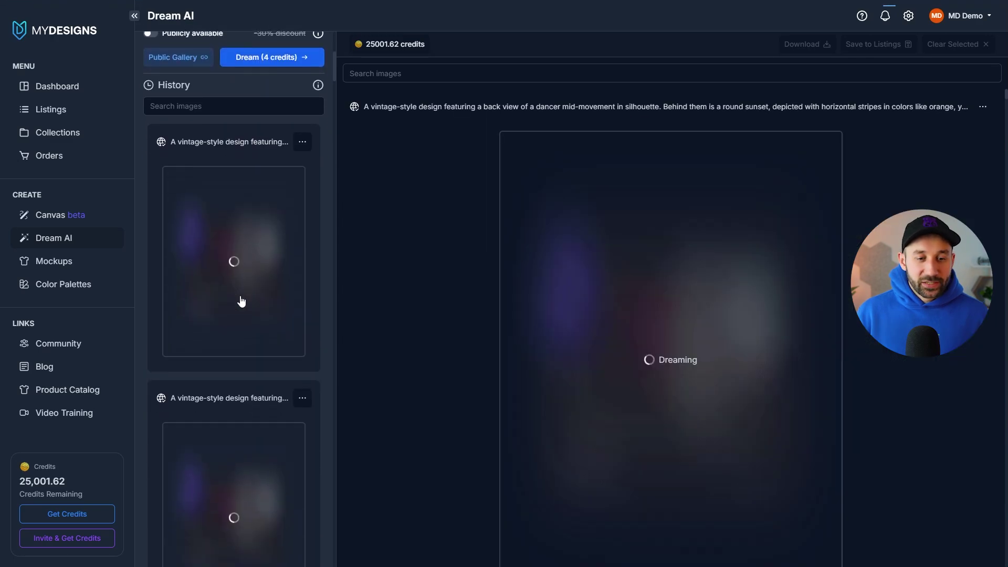
pyautogui.scroll(-8, 241, 299)
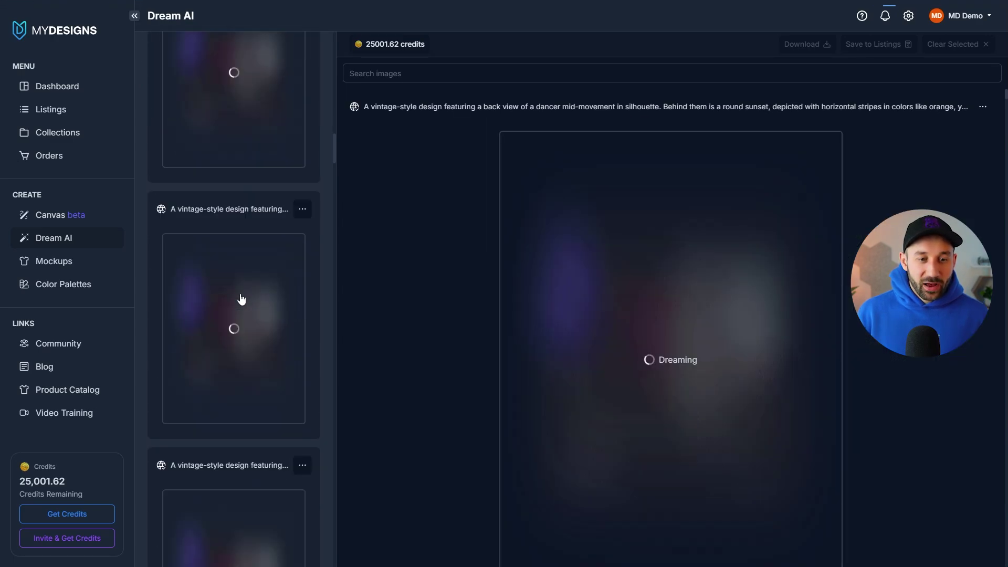
pyautogui.scroll(-2, 240, 300)
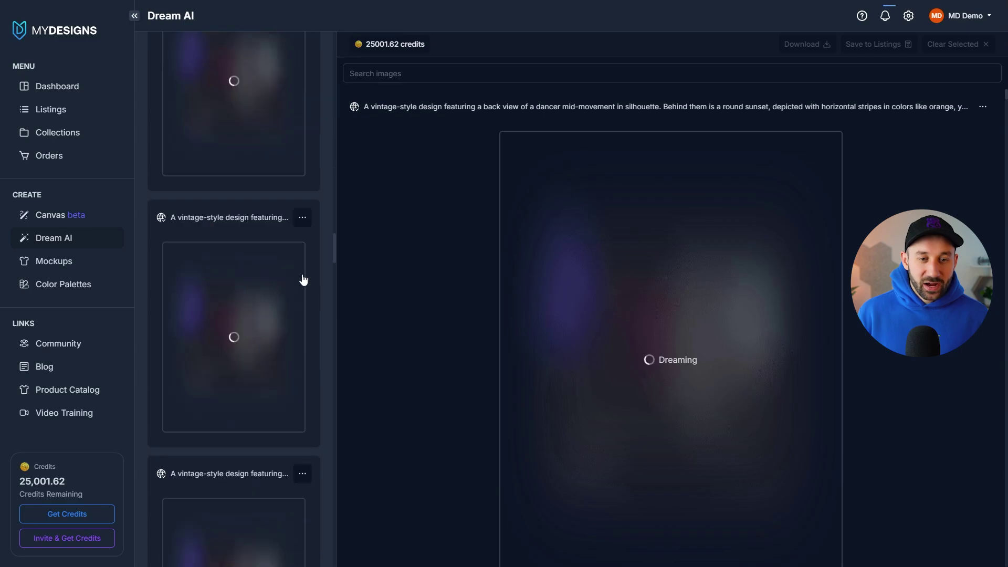
pyautogui.moveTo(334, 250); pyautogui.dragTo(321, 50)
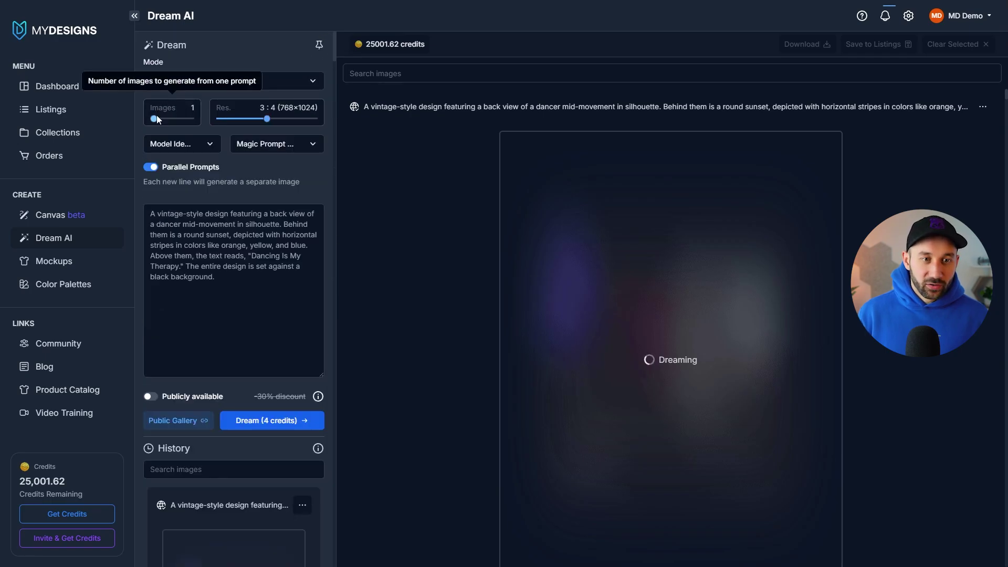
pyautogui.moveTo(156, 118); pyautogui.dragTo(190, 119)
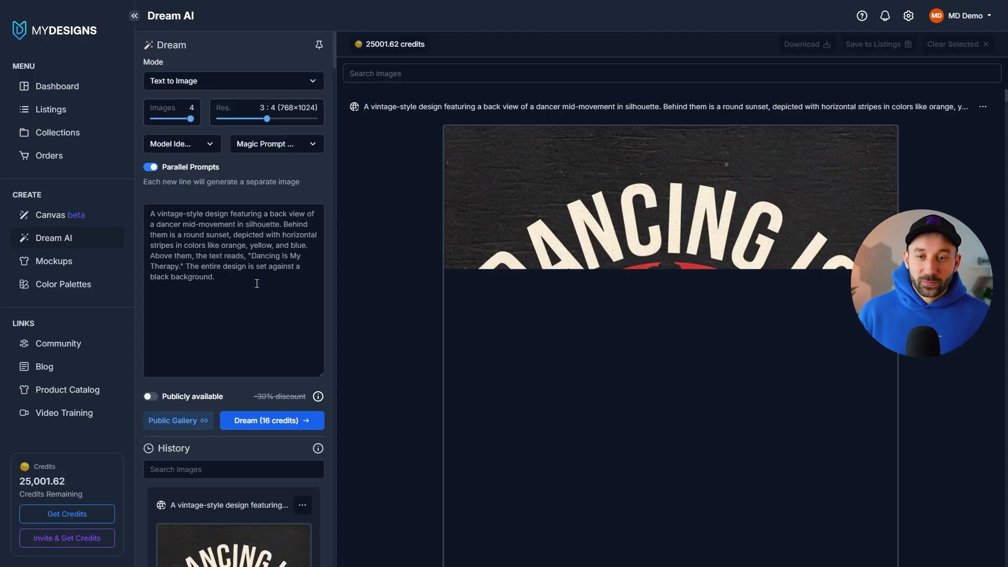
# Step: Scroll through the finished dancing, golfing, surfing, snowboarding, fishing, cycling and painting designs
pyautogui.scroll(-1, 755, 204)
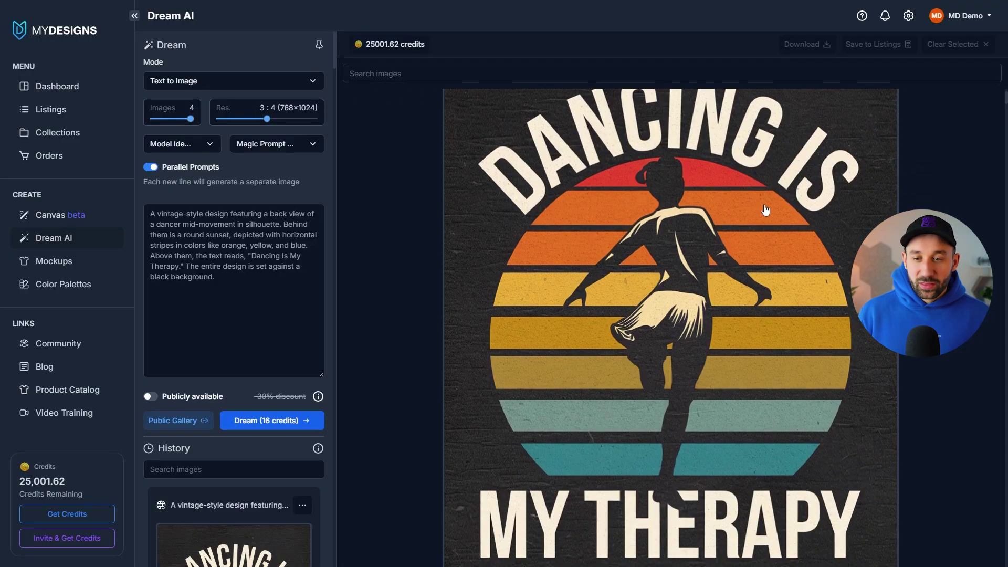
pyautogui.scroll(-10, 765, 210)
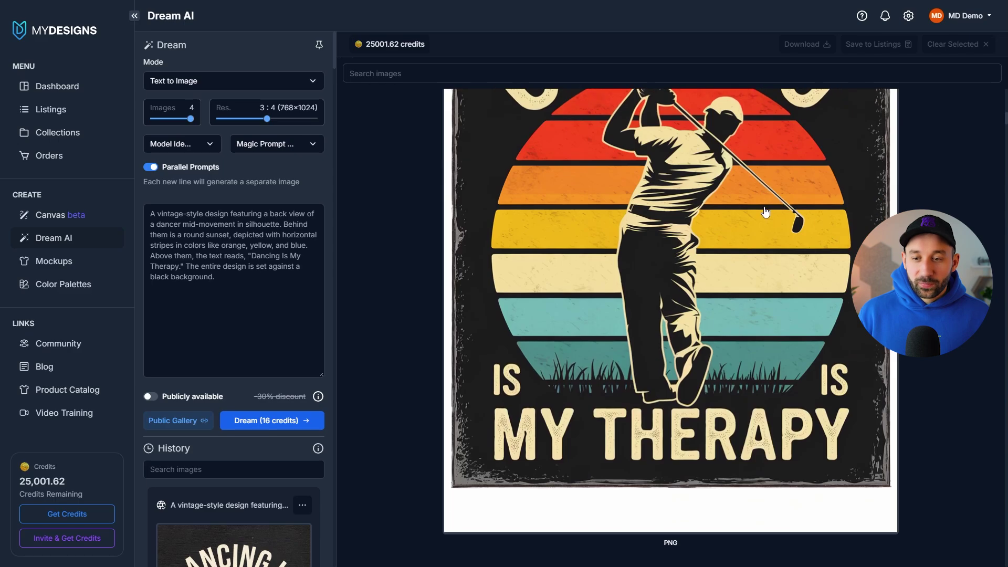
pyautogui.scroll(1, 561, 445)
pyautogui.scroll(-10, 524, 239)
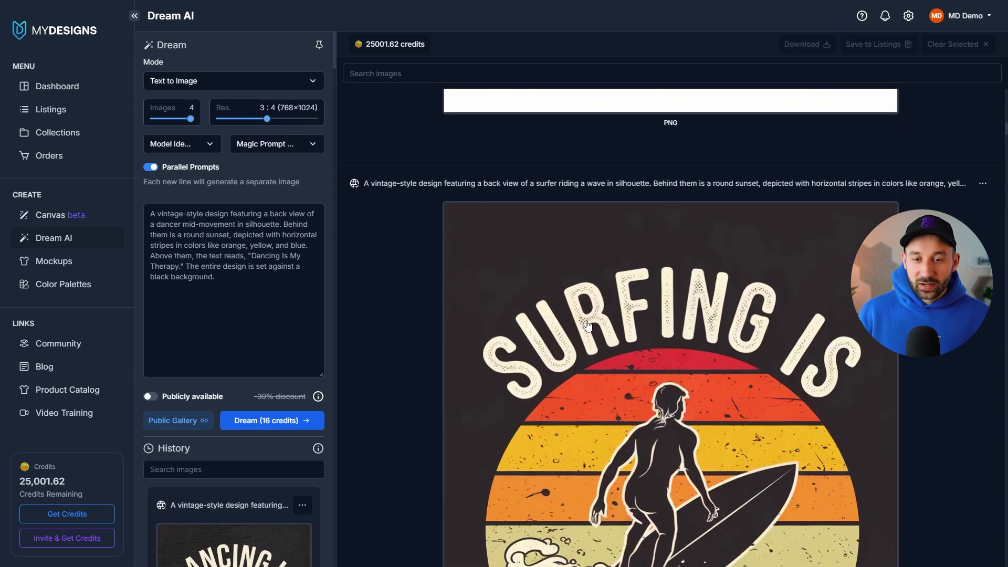
pyautogui.scroll(-4, 752, 238)
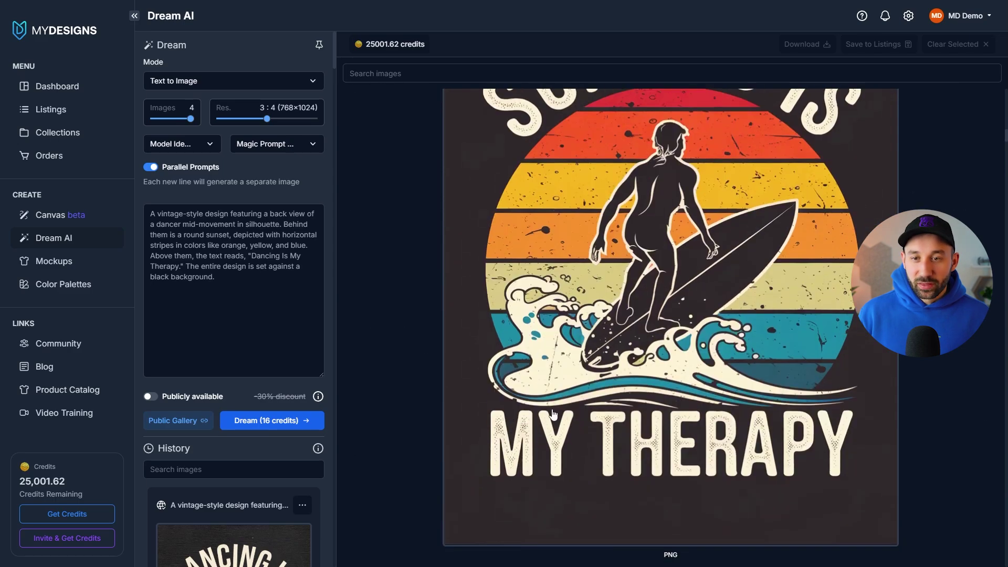
pyautogui.scroll(-12, 556, 414)
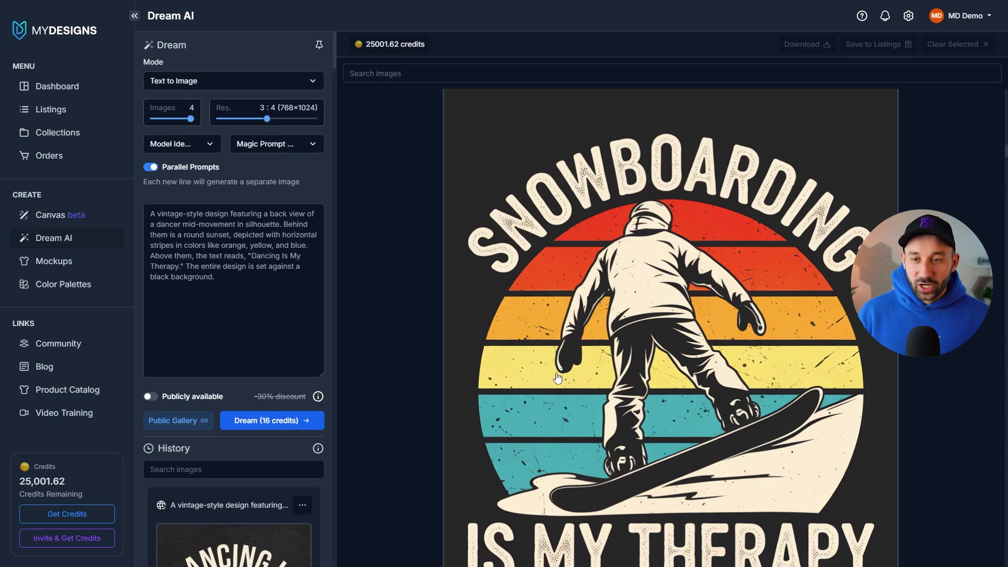
pyautogui.scroll(-12, 558, 378)
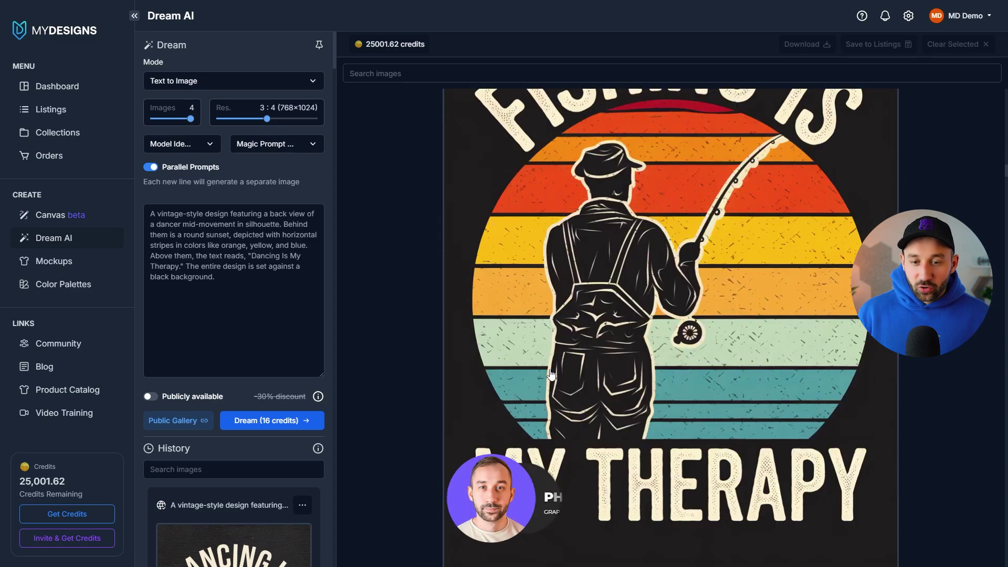
pyautogui.scroll(-10, 550, 374)
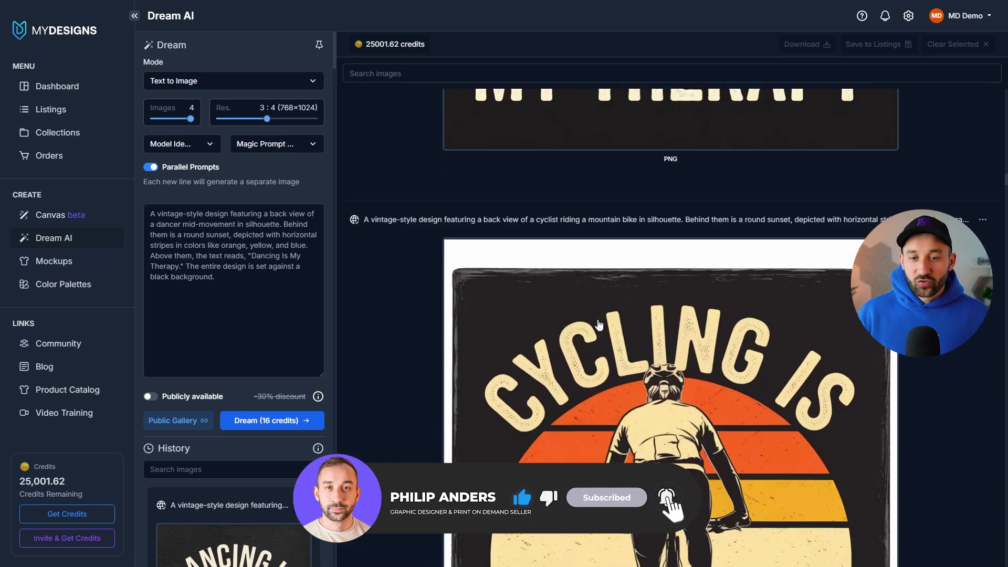
pyautogui.scroll(-4, 598, 324)
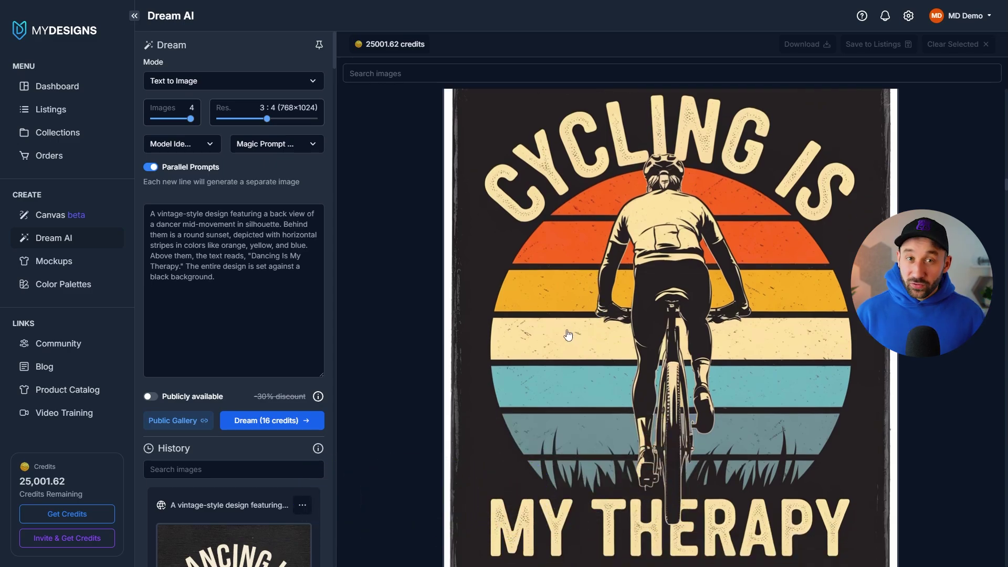
pyautogui.scroll(-1, 571, 332)
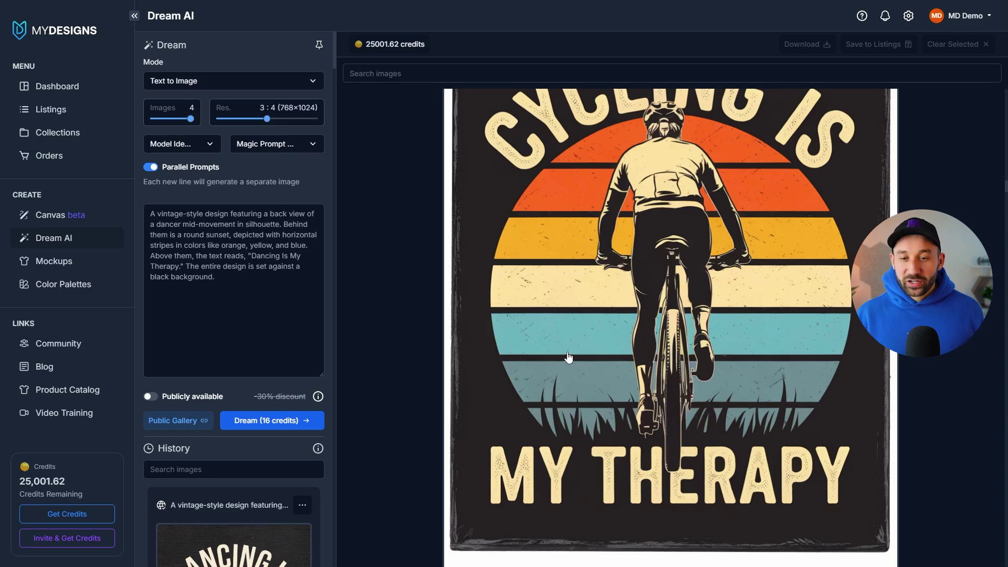
pyautogui.scroll(-10, 568, 357)
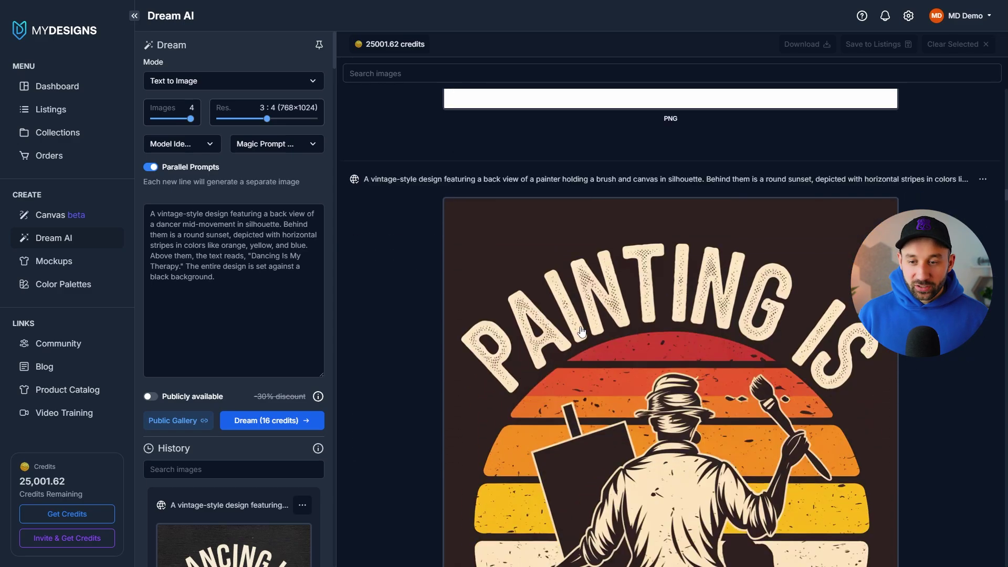
pyautogui.scroll(-3, 581, 331)
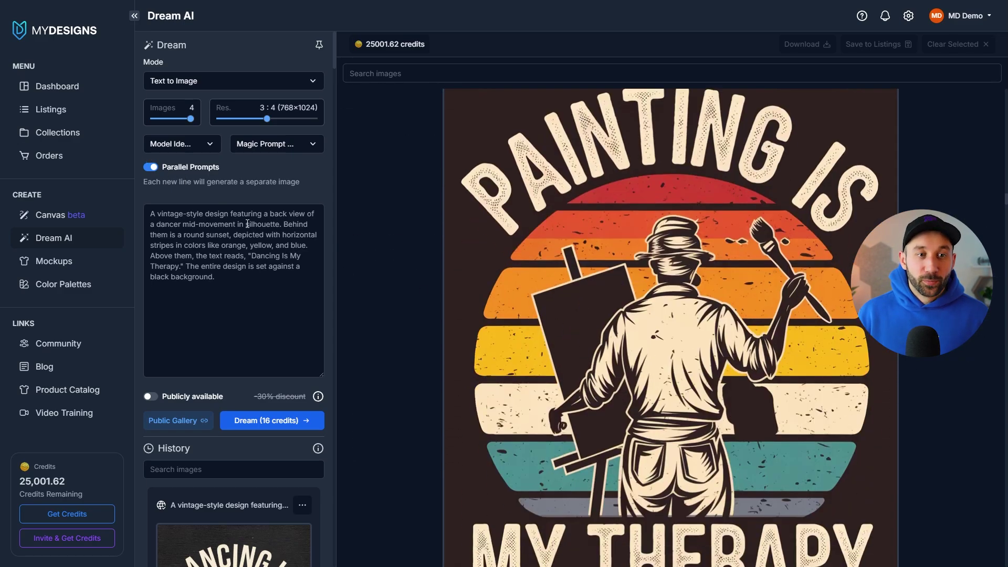